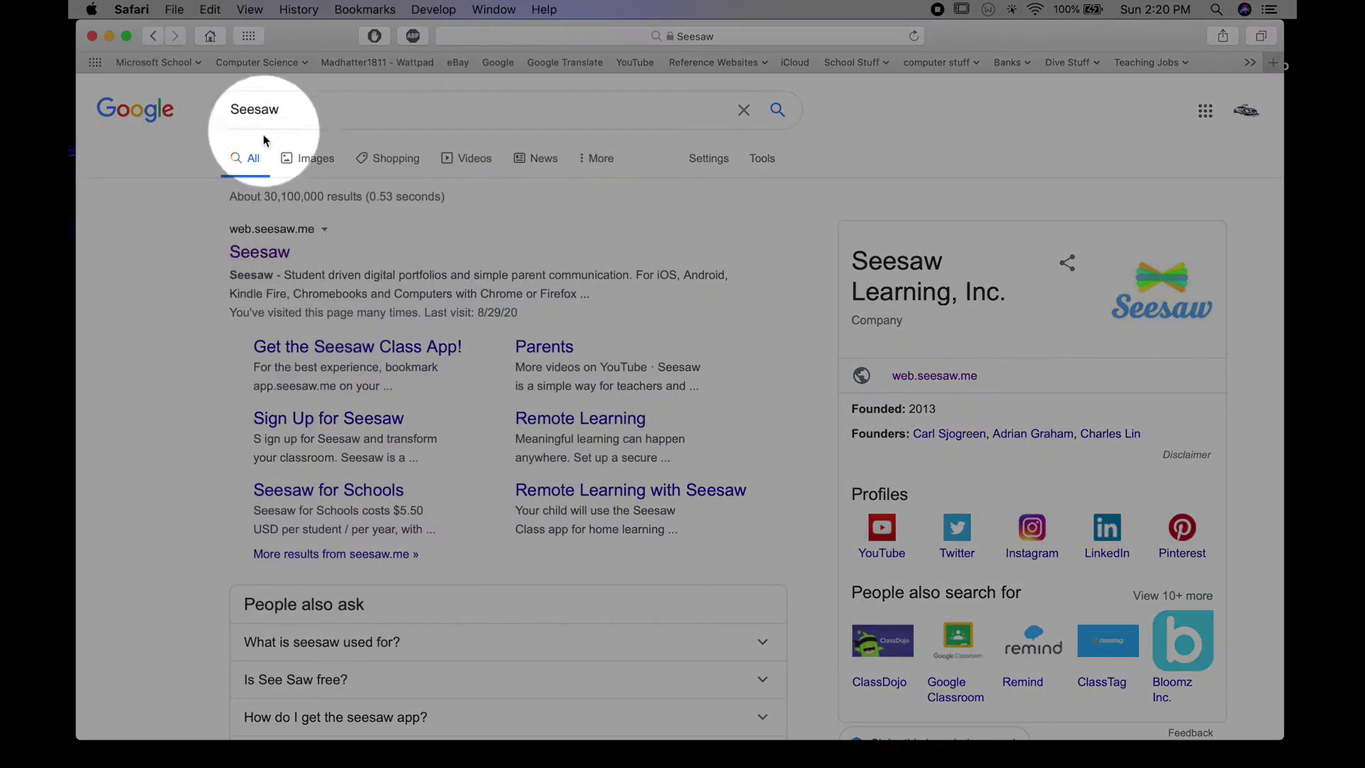
Open the Seesaw site from the search results and sign in as a teacher with the saved school e-mail and account password
{"action": "left_click", "coordinate": [262, 254]}
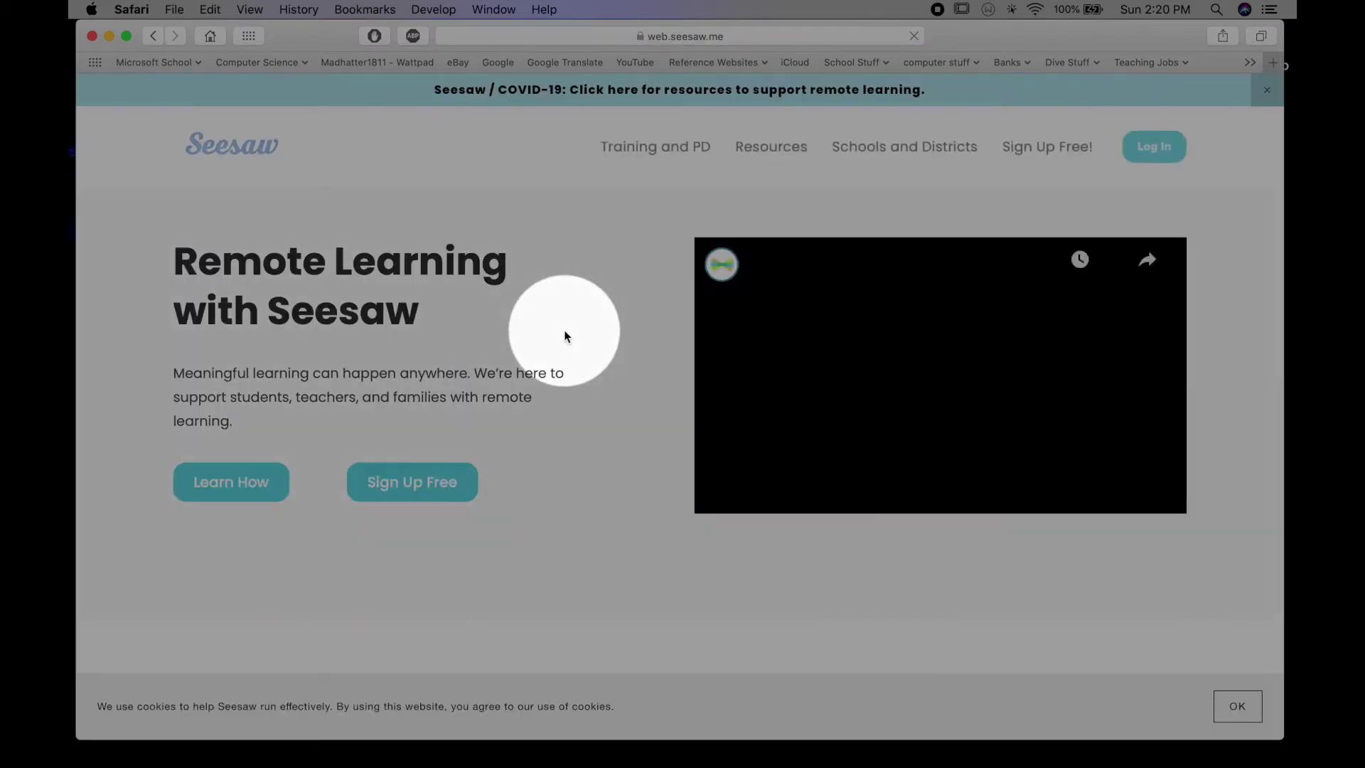
{"action": "left_click", "coordinate": [1158, 150]}
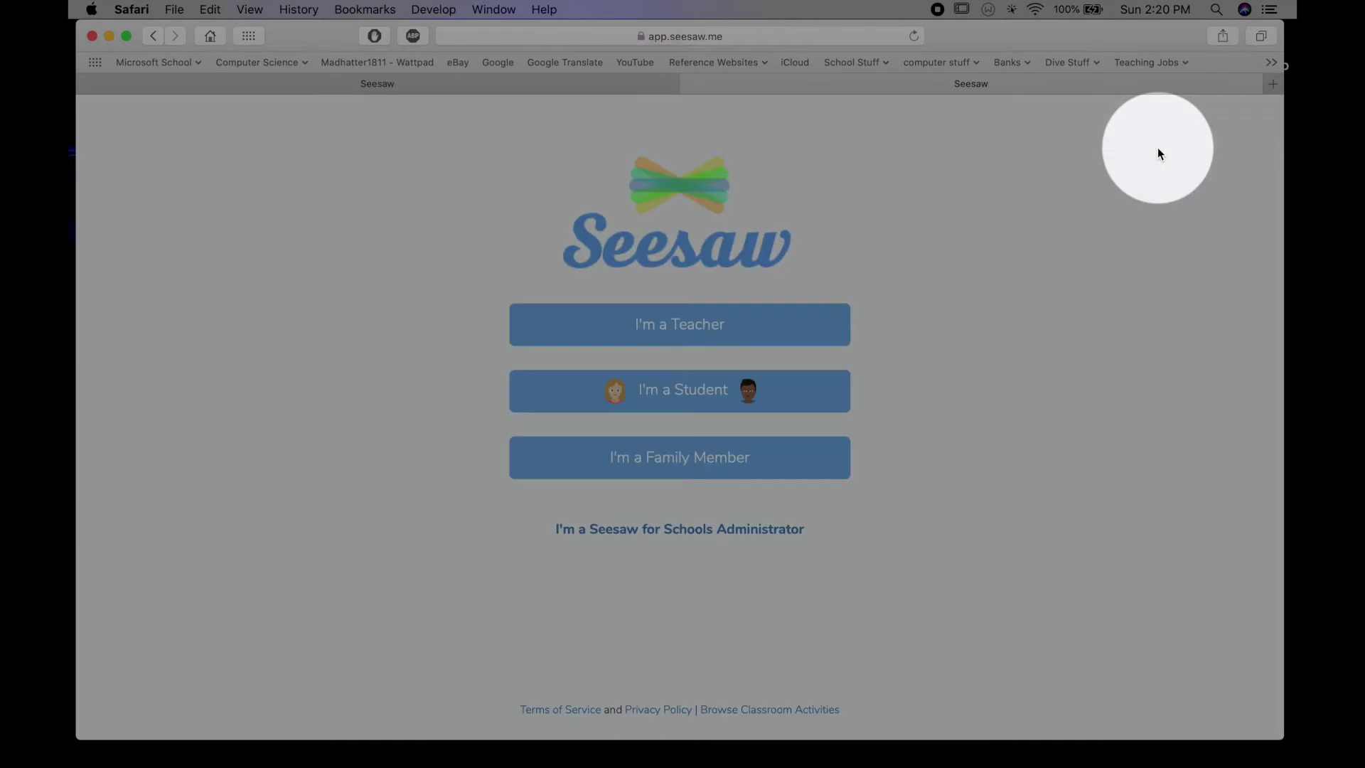
{"action": "left_click", "coordinate": [670, 329]}
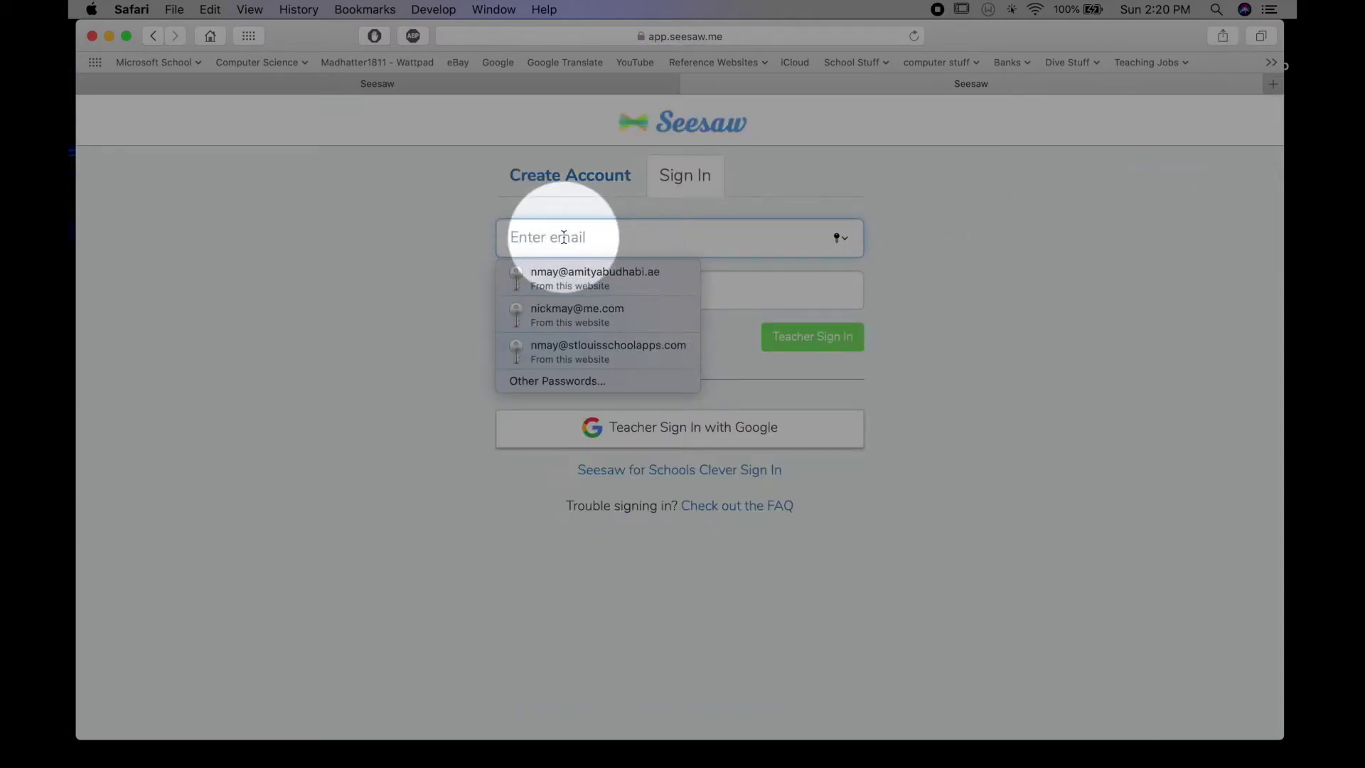
{"action": "left_click", "coordinate": [579, 275]}
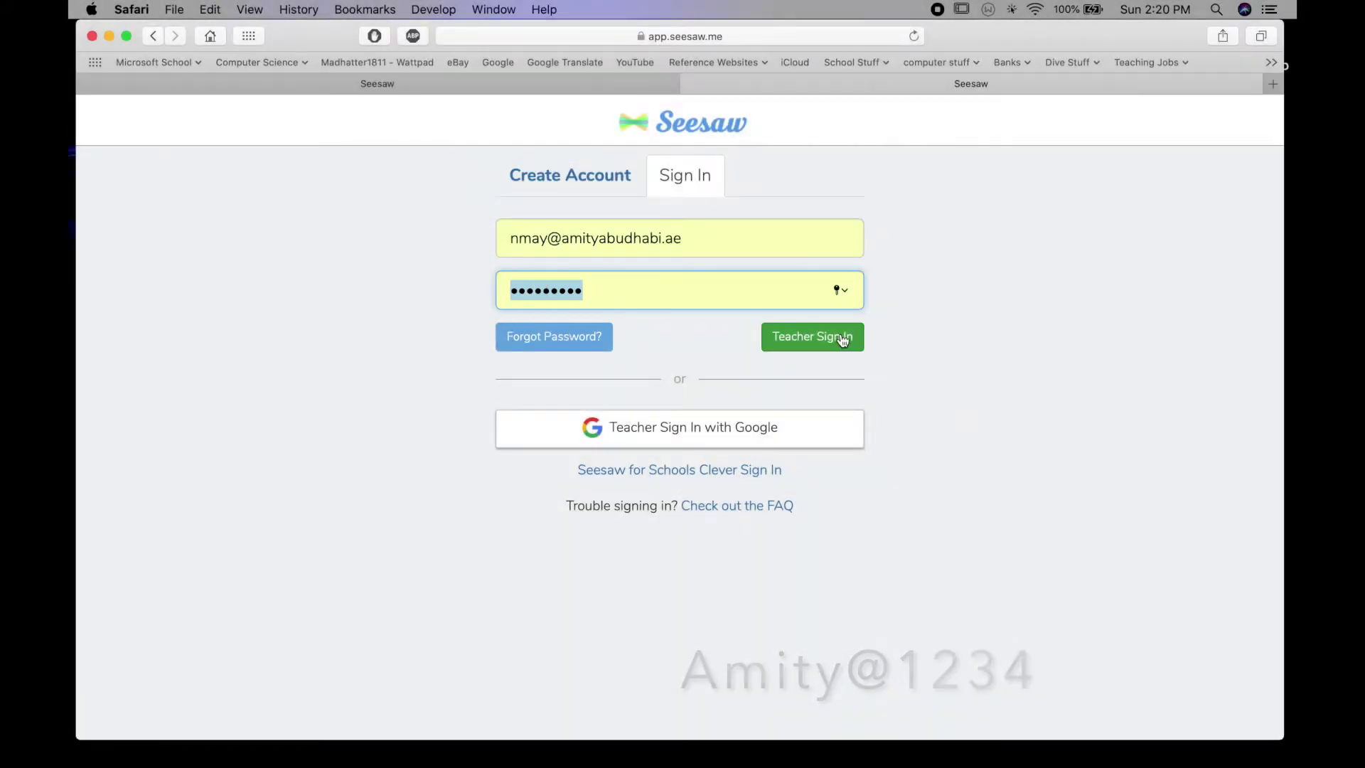
{"action": "left_click", "coordinate": [830, 340]}
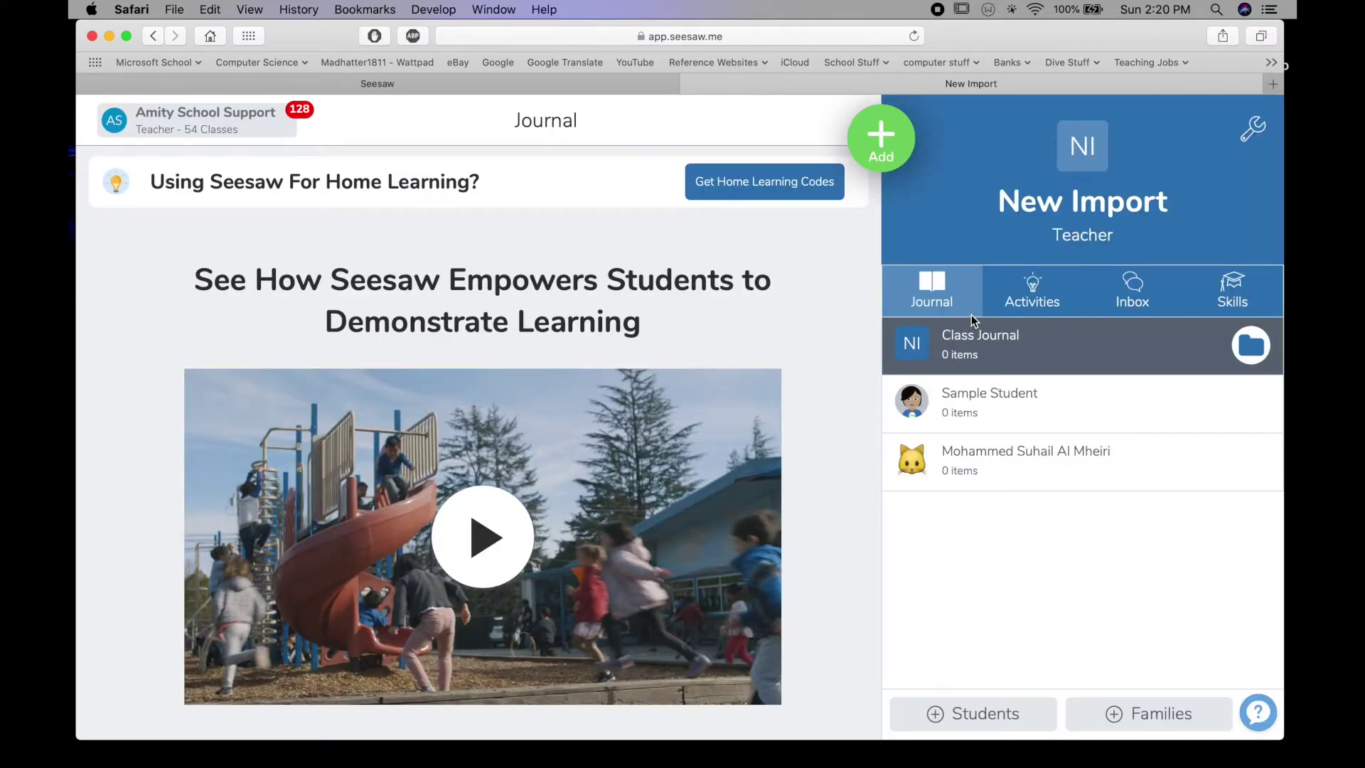
Switch to the last Year 6 class for 2021 in the account's class list
{"action": "left_click", "coordinate": [199, 120]}
{"action": "scroll", "coordinate": [292, 426], "scroll_direction": "down", "scroll_amount": 2}
{"action": "scroll", "coordinate": [289, 477], "scroll_direction": "down", "scroll_amount": 20}
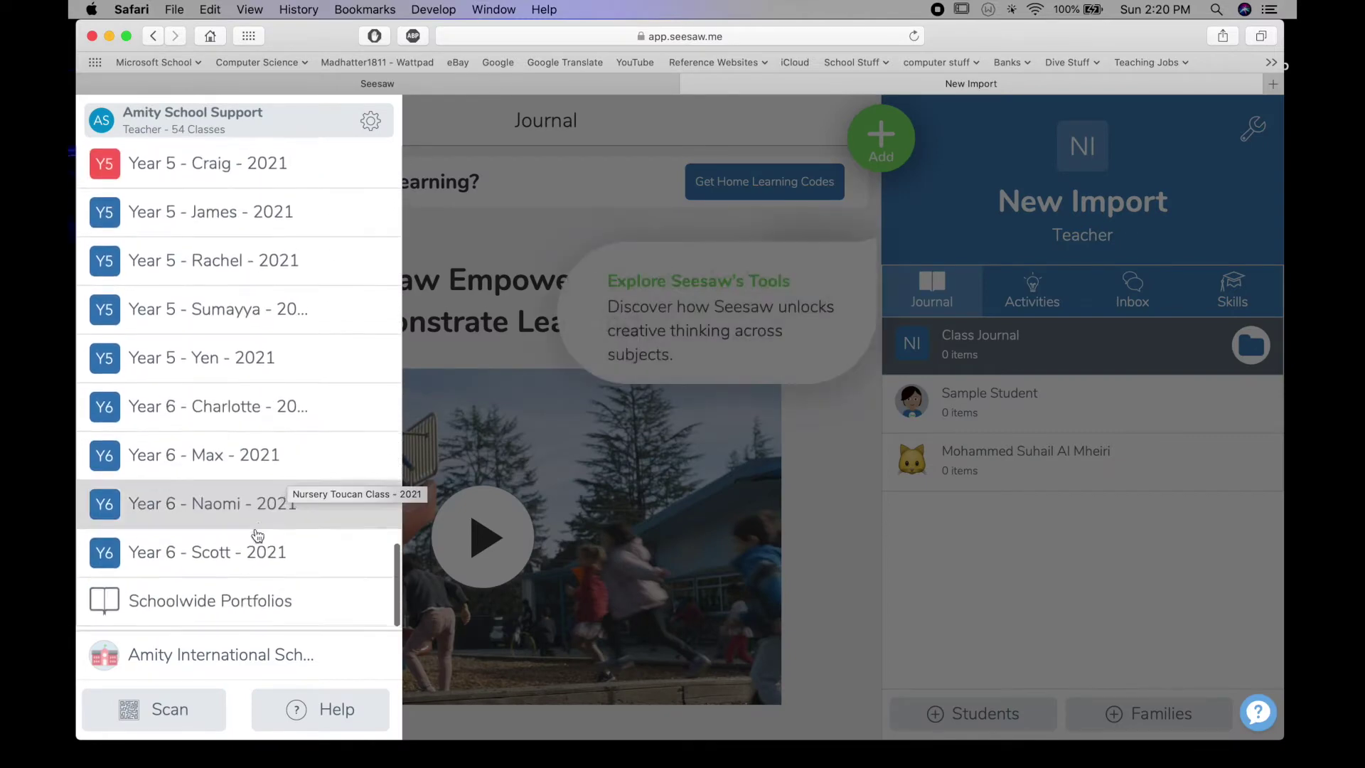
{"action": "left_click", "coordinate": [259, 549]}
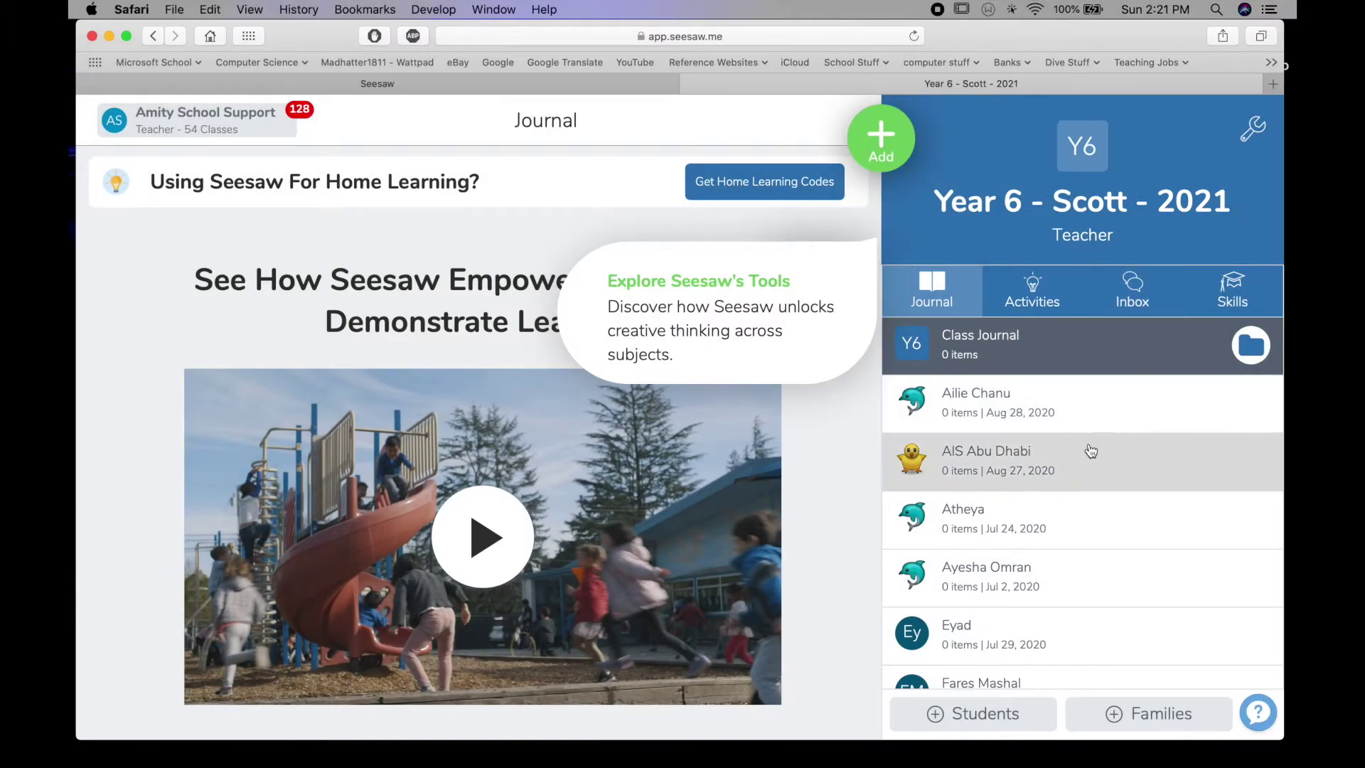
Look through the class's full student list in the journal, checking the item counts and dates
{"action": "scroll", "coordinate": [1082, 436], "scroll_direction": "down", "scroll_amount": 3}
{"action": "scroll", "coordinate": [1091, 451], "scroll_direction": "up", "scroll_amount": 2}
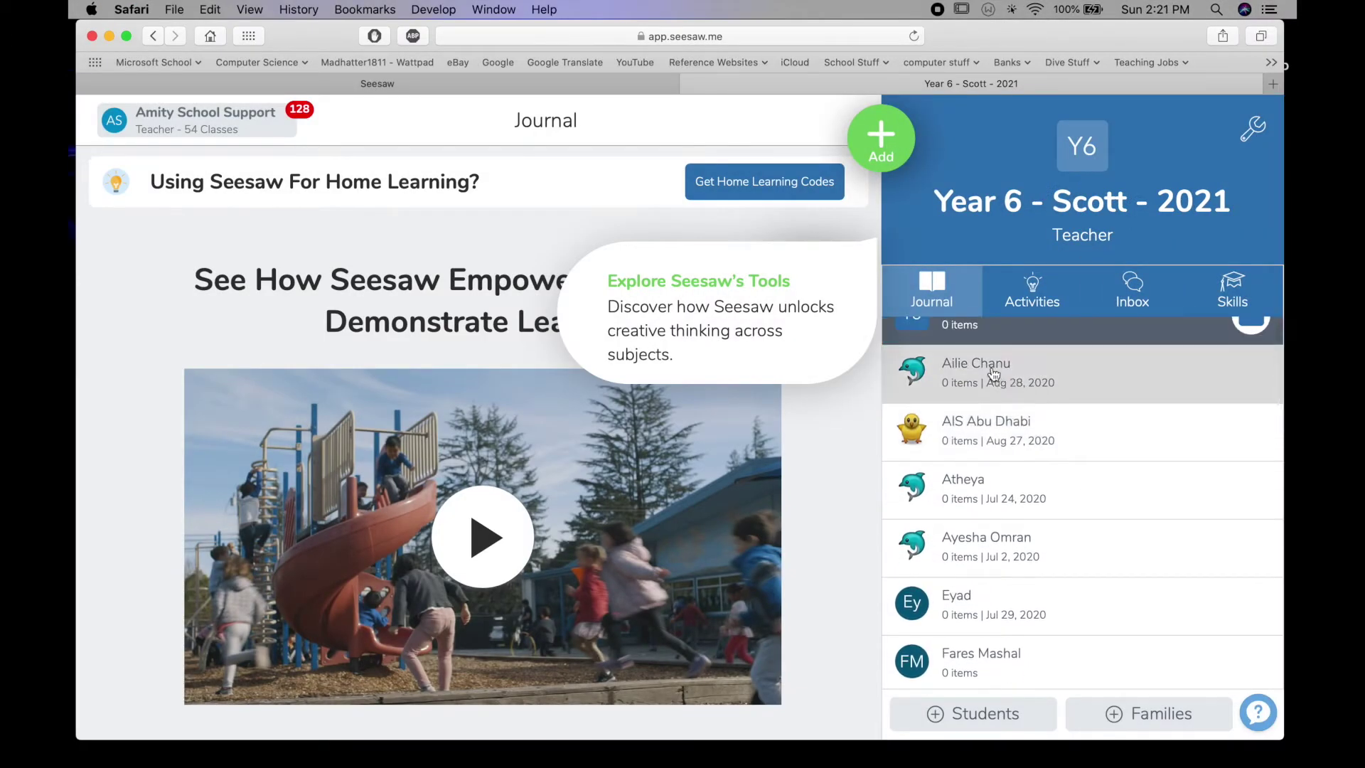
{"action": "scroll", "coordinate": [1015, 483], "scroll_direction": "down", "scroll_amount": 5}
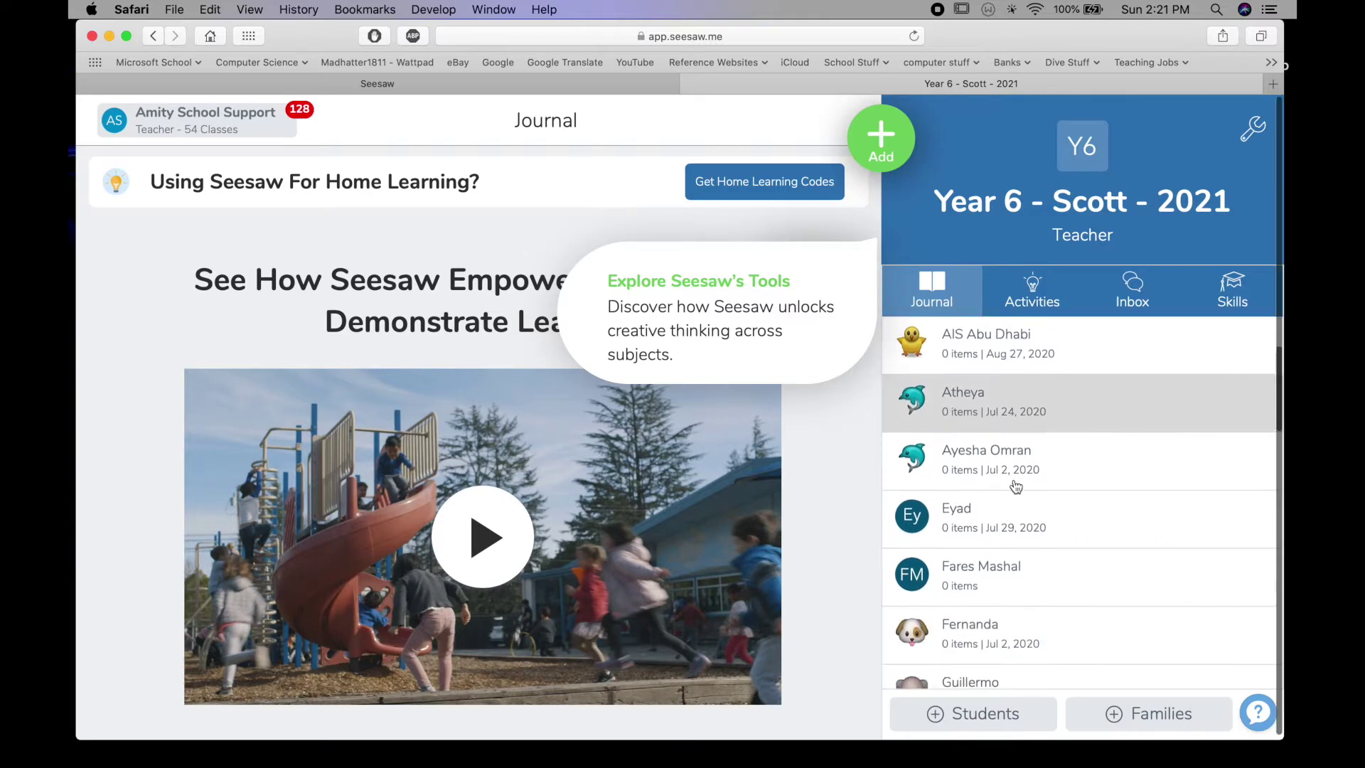
{"action": "scroll", "coordinate": [1015, 486], "scroll_direction": "down", "scroll_amount": 12}
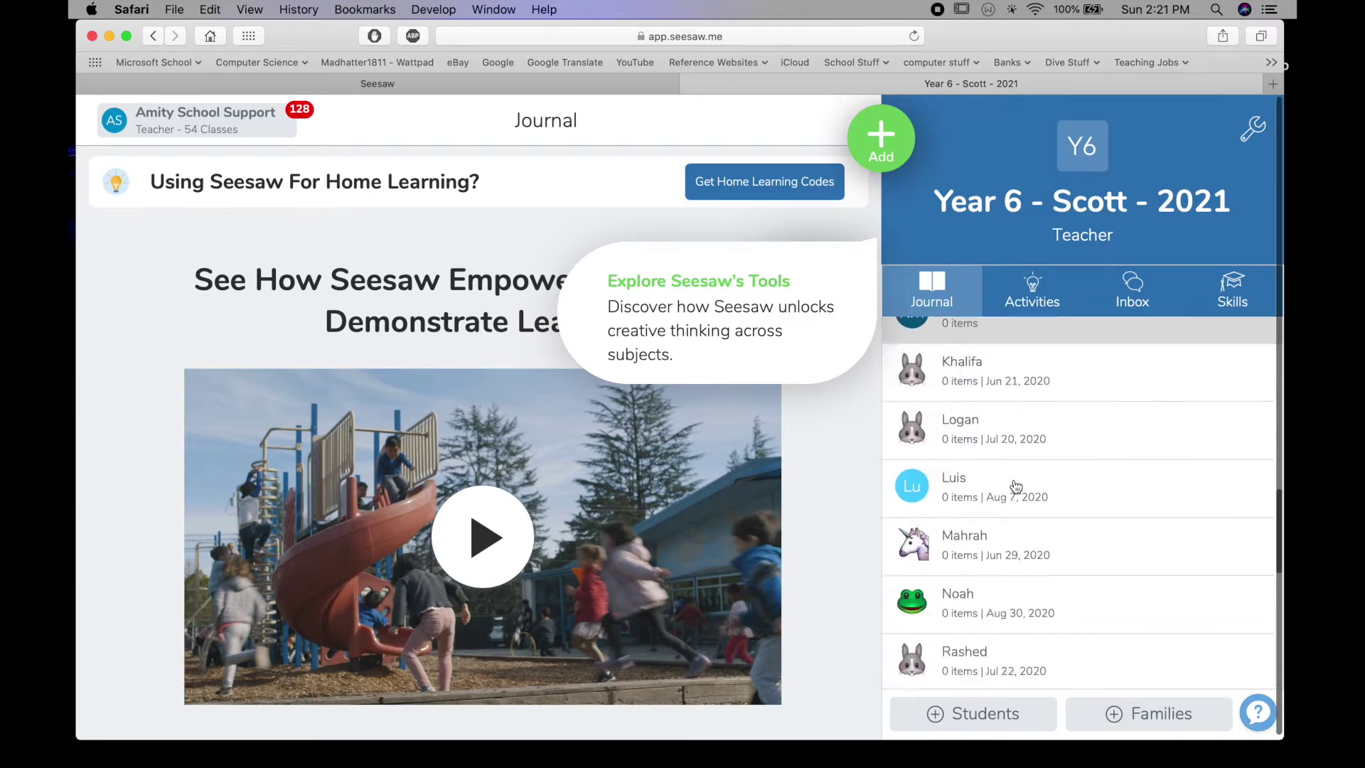
{"action": "scroll", "coordinate": [1015, 486], "scroll_direction": "up", "scroll_amount": 15}
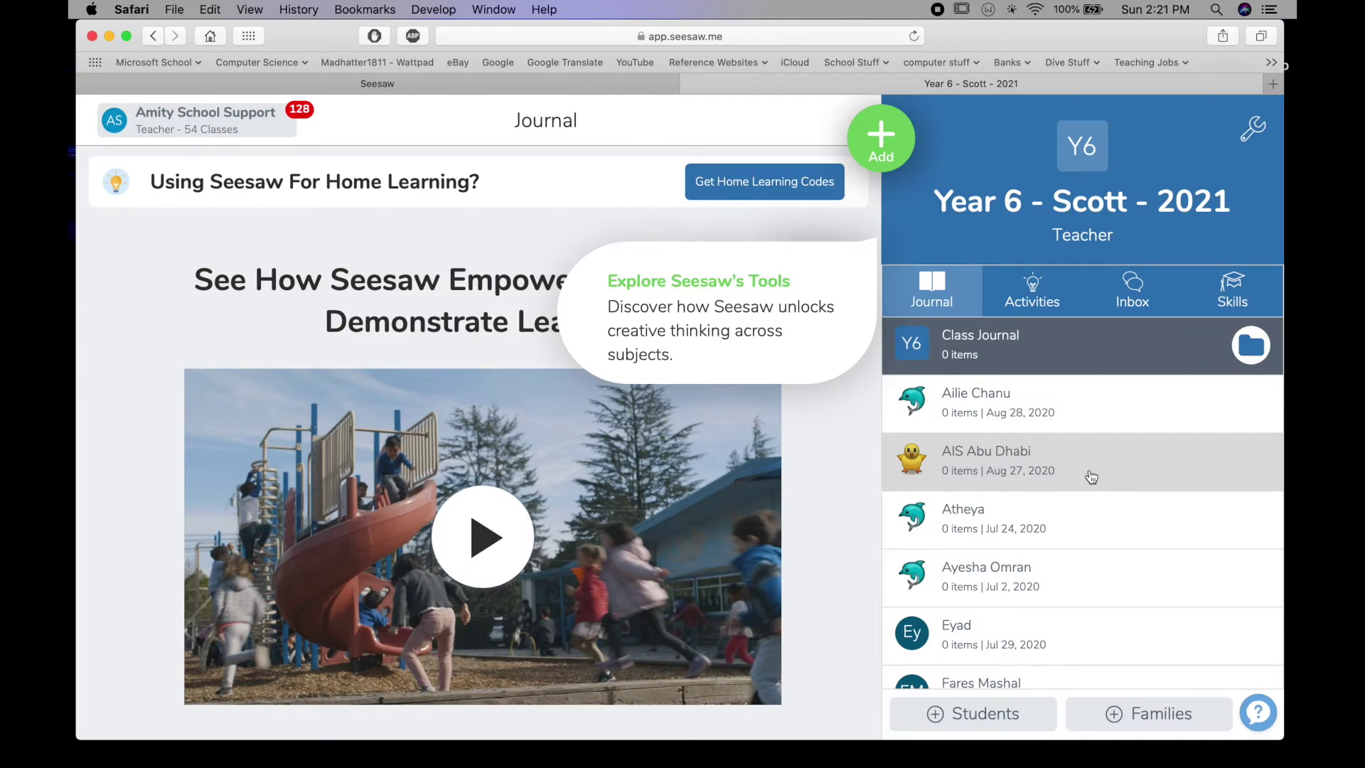
{"action": "scroll", "coordinate": [1117, 555], "scroll_direction": "down", "scroll_amount": 6}
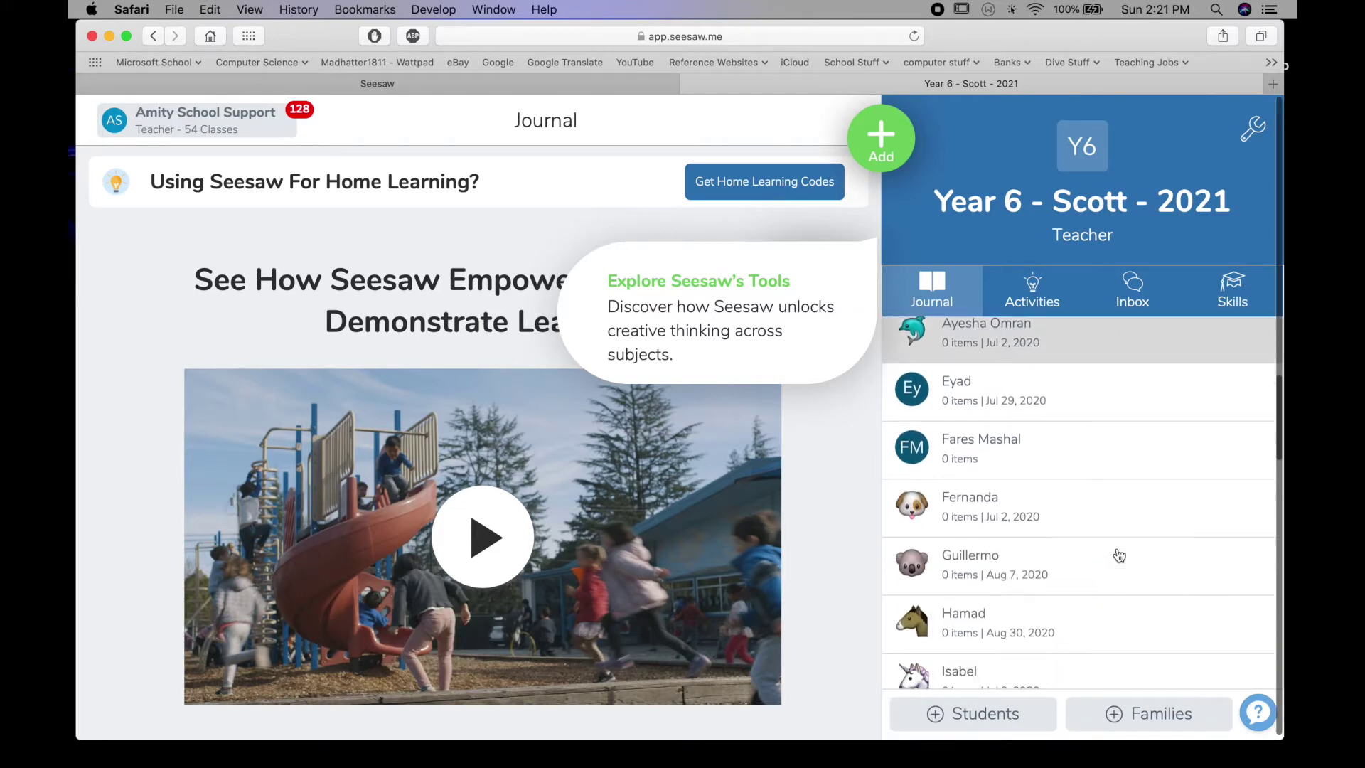
{"action": "scroll", "coordinate": [1119, 556], "scroll_direction": "down", "scroll_amount": 15}
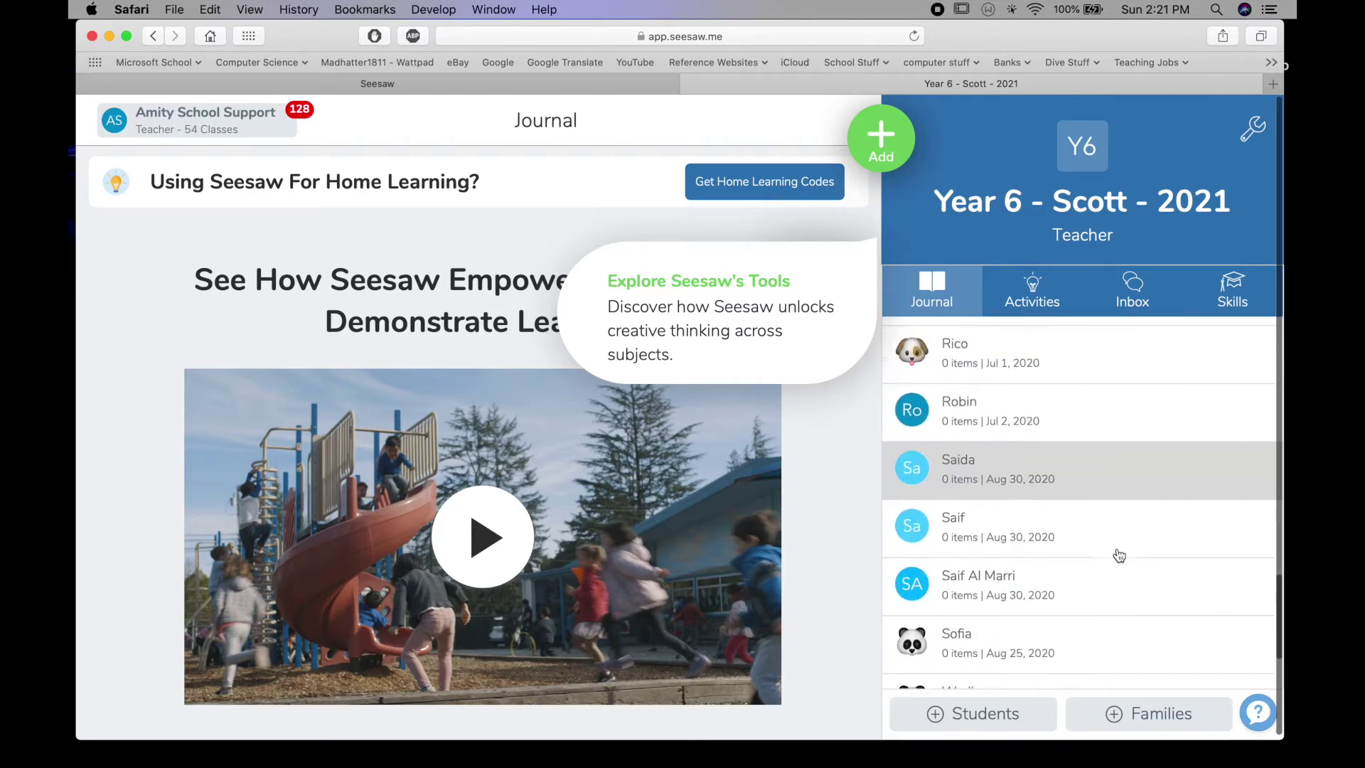
{"action": "scroll", "coordinate": [1119, 555], "scroll_direction": "up", "scroll_amount": 6}
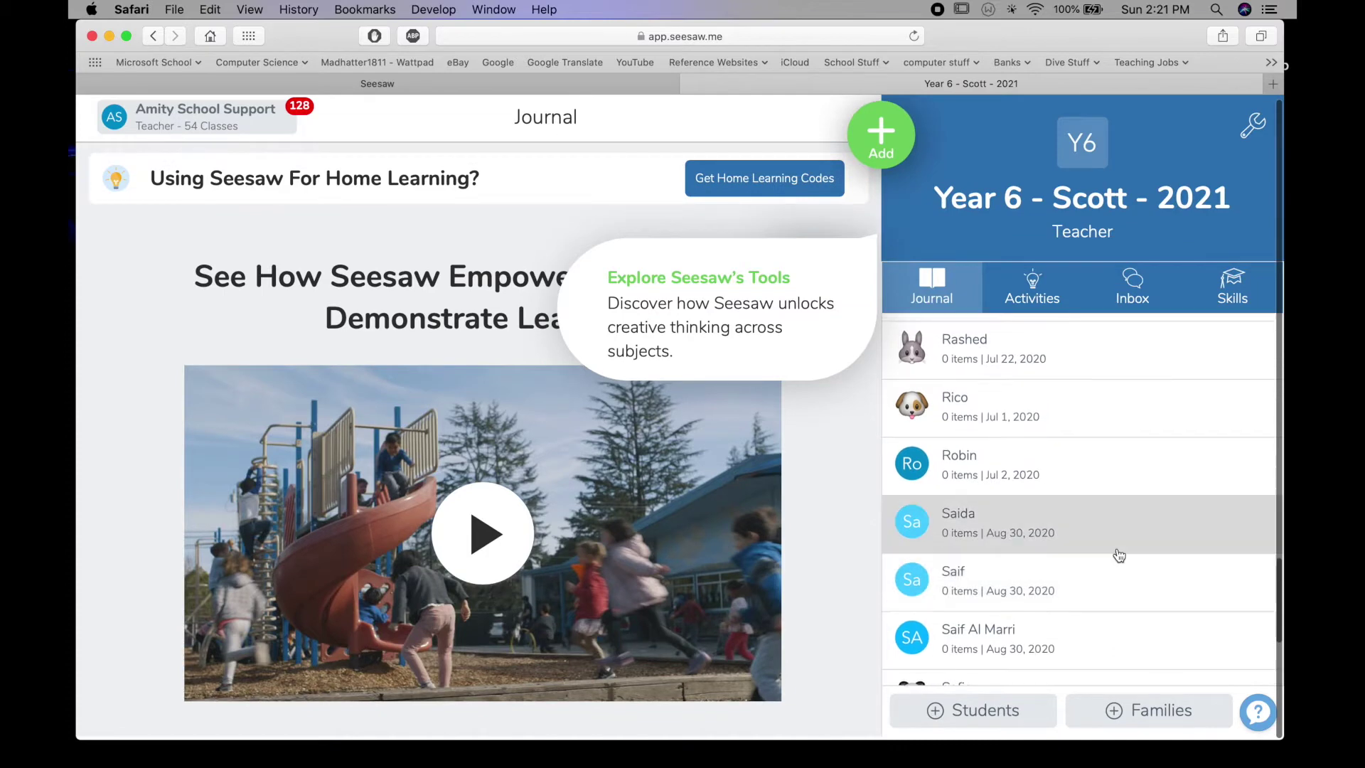
{"action": "scroll", "coordinate": [1119, 555], "scroll_direction": "up", "scroll_amount": 10}
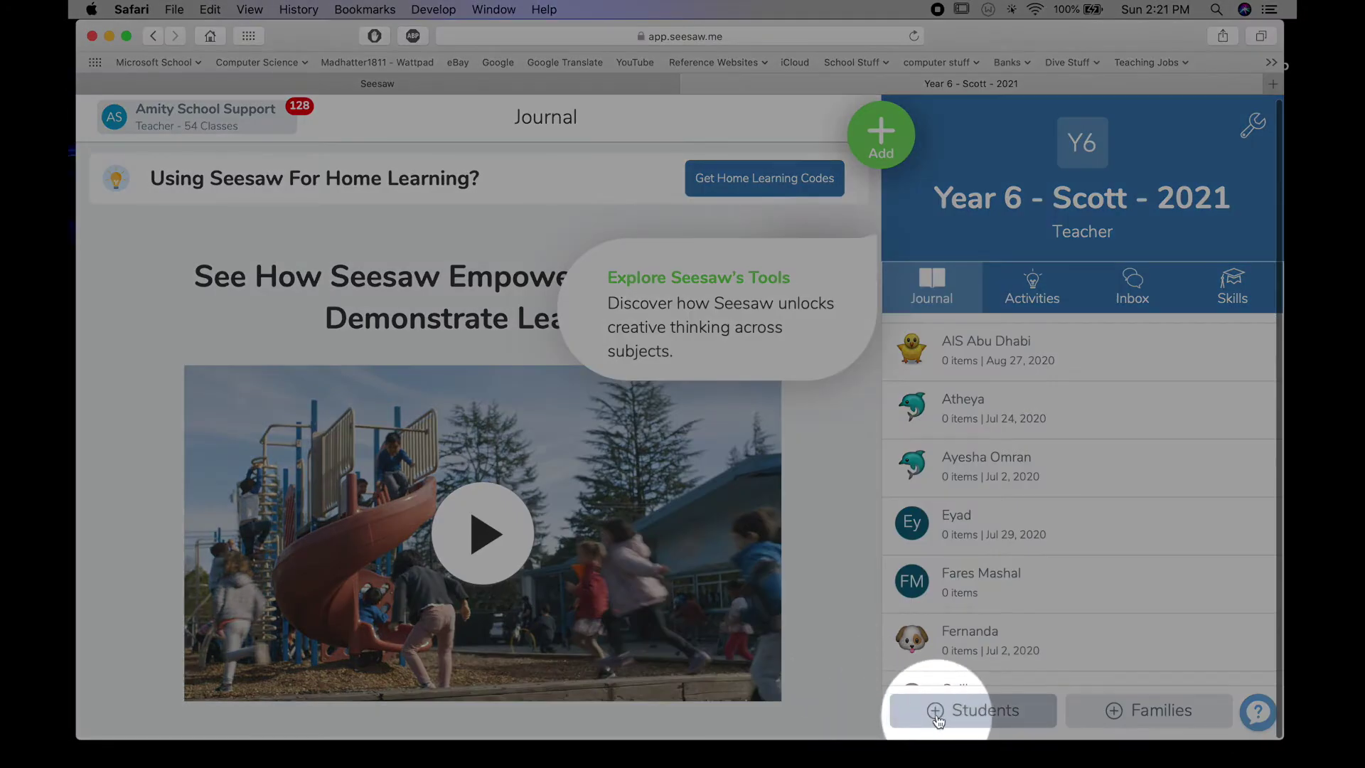
Open the class's student sign-in instructions and generate the printable Student Sign In Poster
{"action": "left_click", "coordinate": [978, 713]}
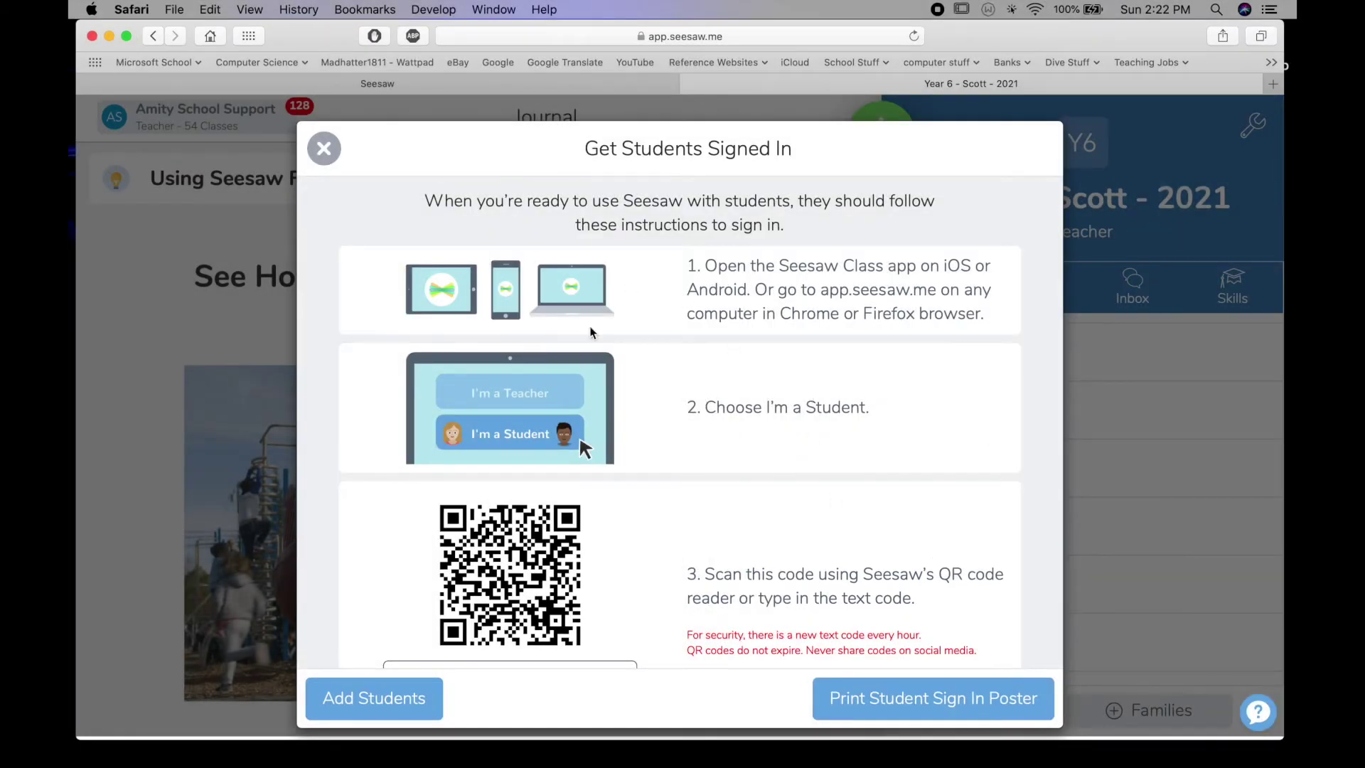
{"action": "scroll", "coordinate": [757, 528], "scroll_direction": "down", "scroll_amount": 5}
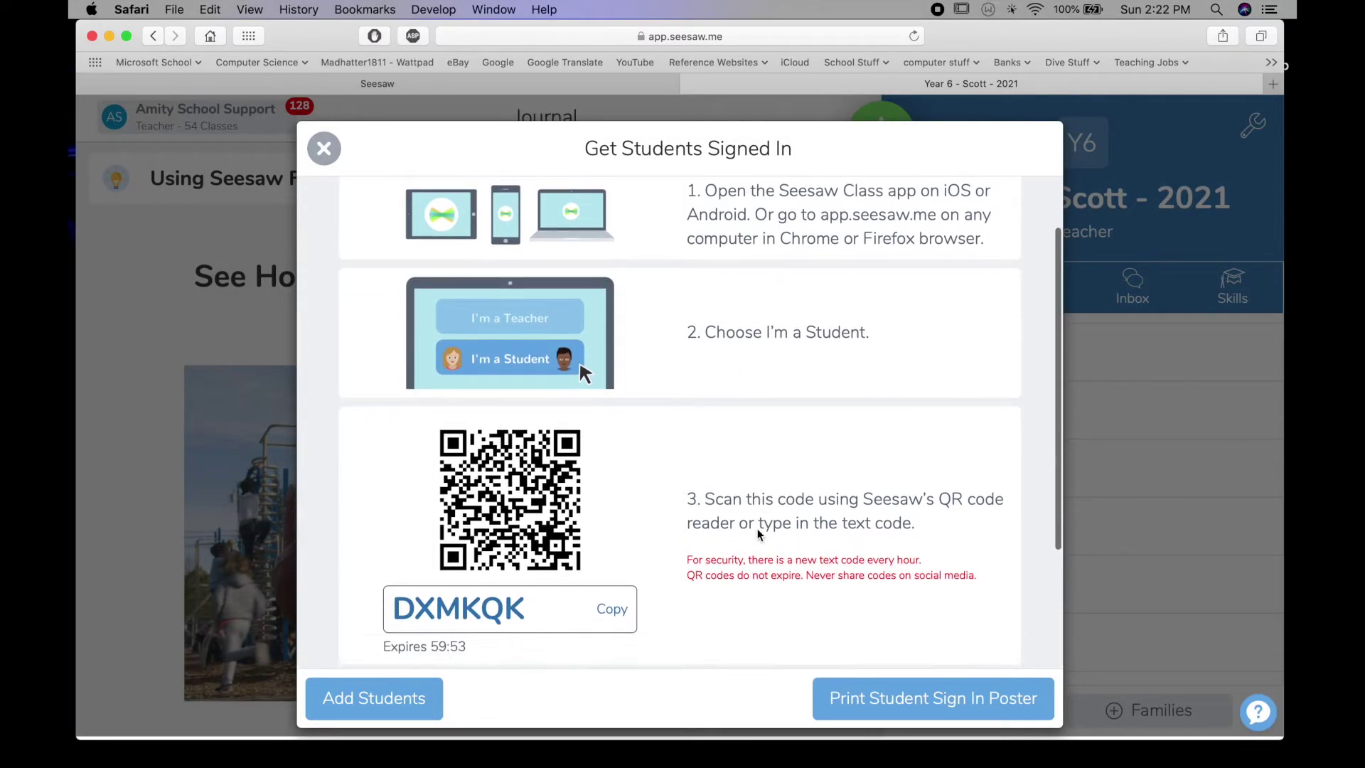
{"action": "scroll", "coordinate": [757, 528], "scroll_direction": "up", "scroll_amount": 2}
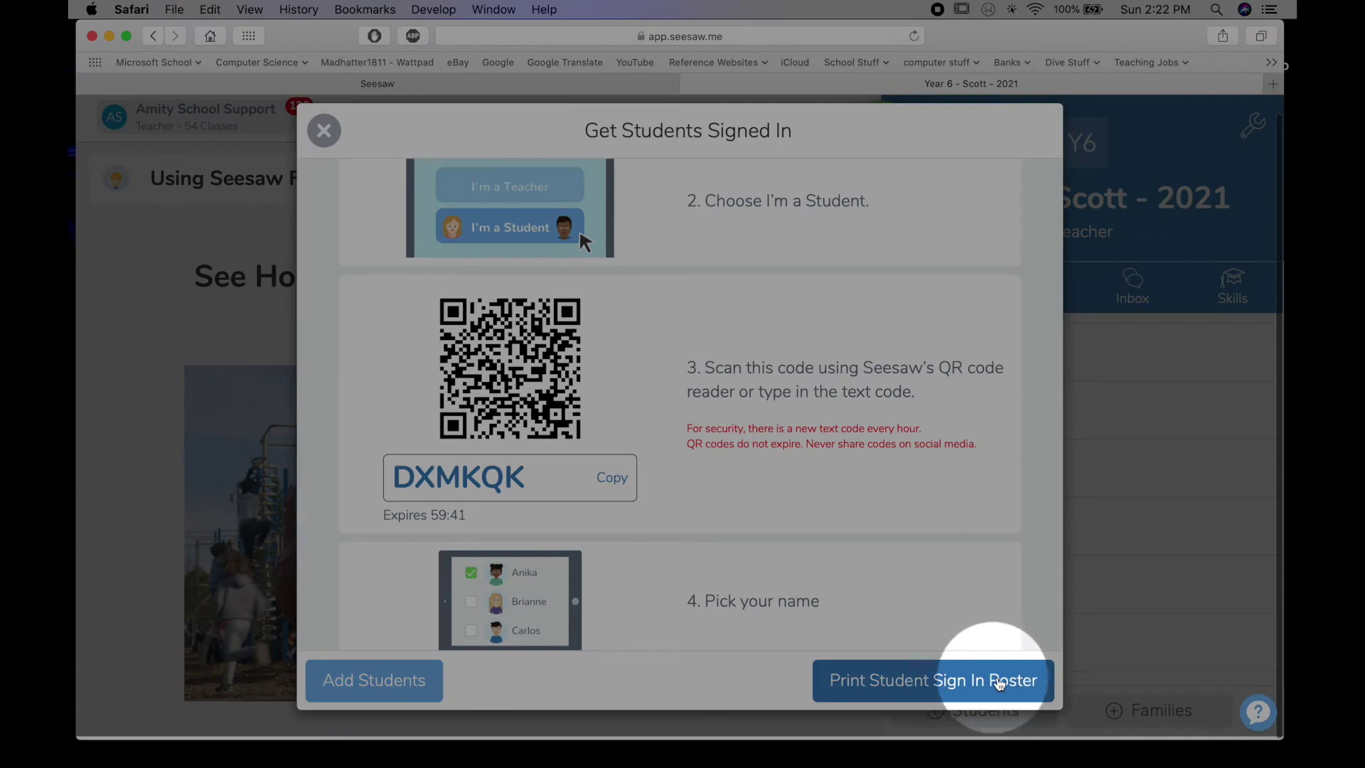
{"action": "left_click", "coordinate": [928, 682]}
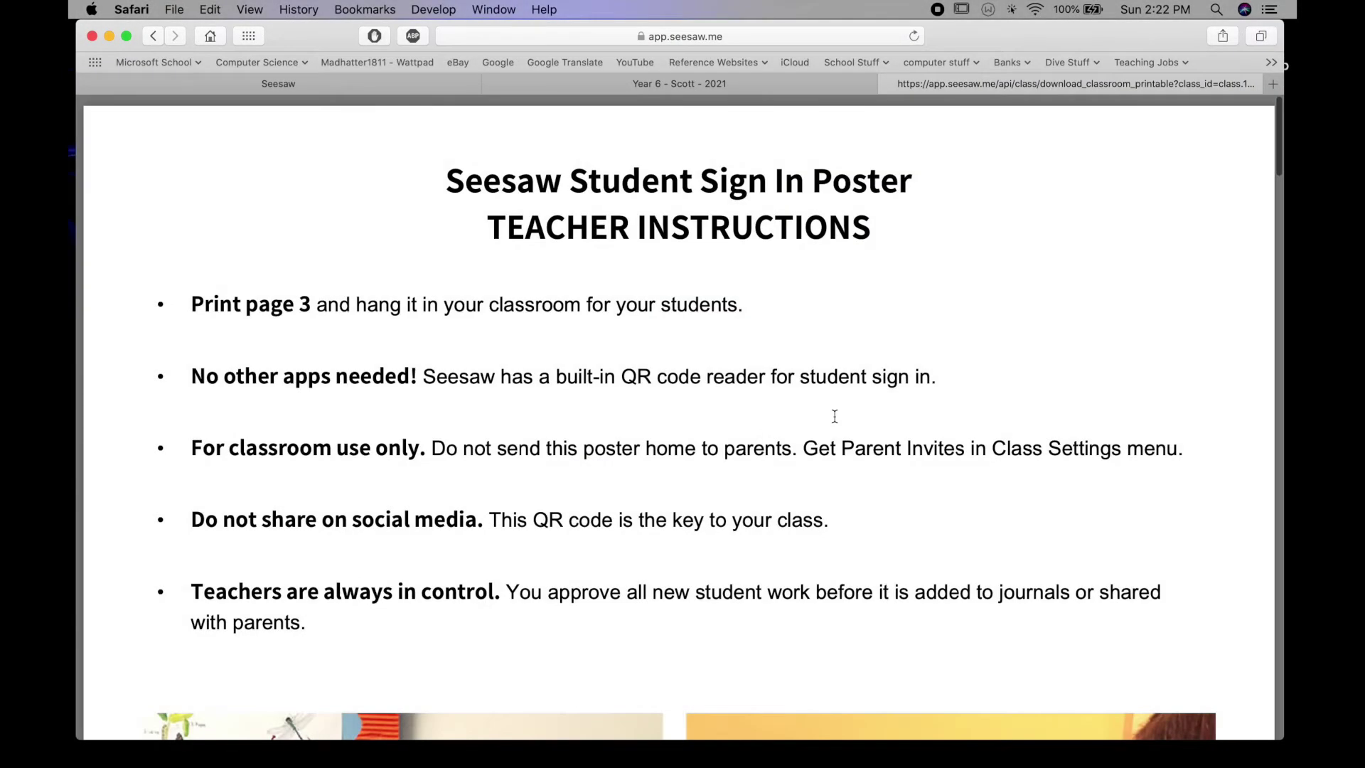
Review the poster document, from the teacher instructions to the classroom sign-in page with its QR code
{"action": "scroll", "coordinate": [852, 512], "scroll_direction": "down", "scroll_amount": 5}
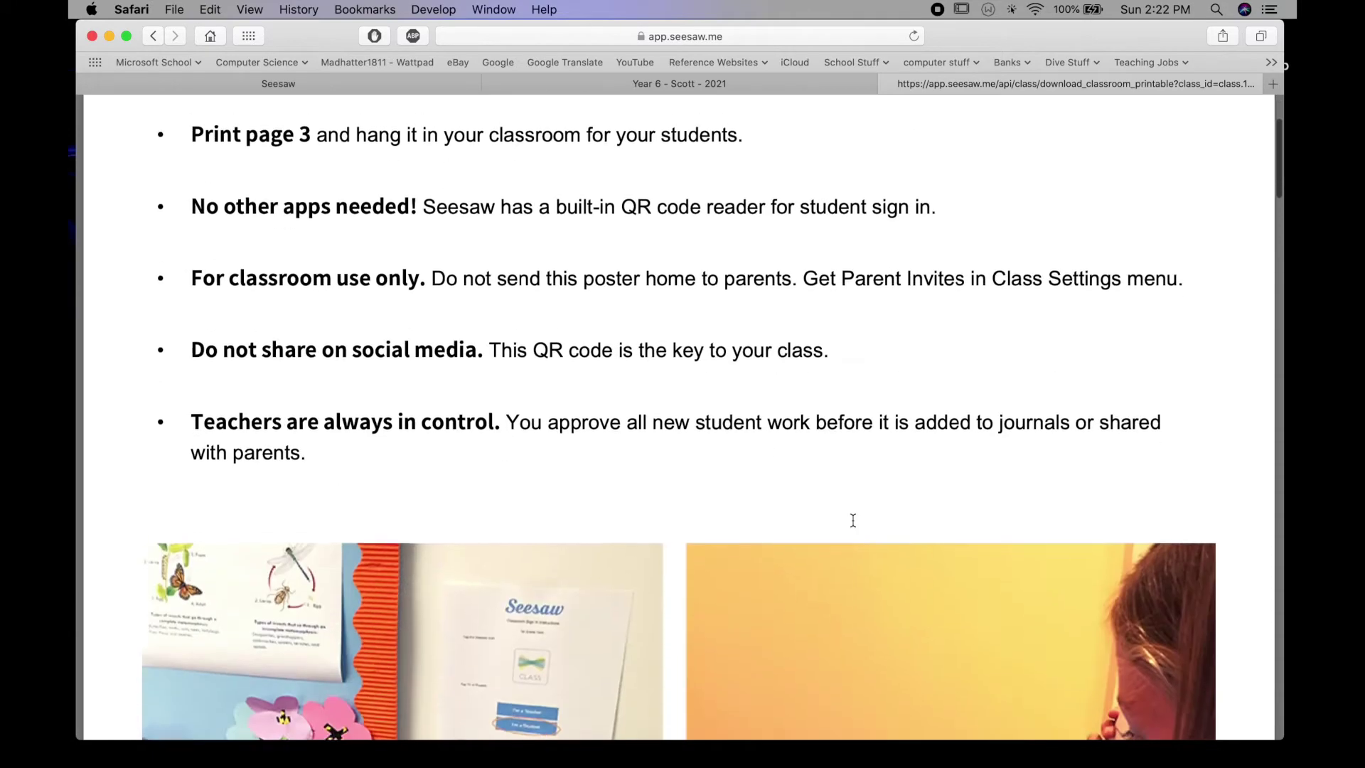
{"action": "scroll", "coordinate": [853, 518], "scroll_direction": "up", "scroll_amount": 4}
{"action": "scroll", "coordinate": [853, 520], "scroll_direction": "down", "scroll_amount": 20}
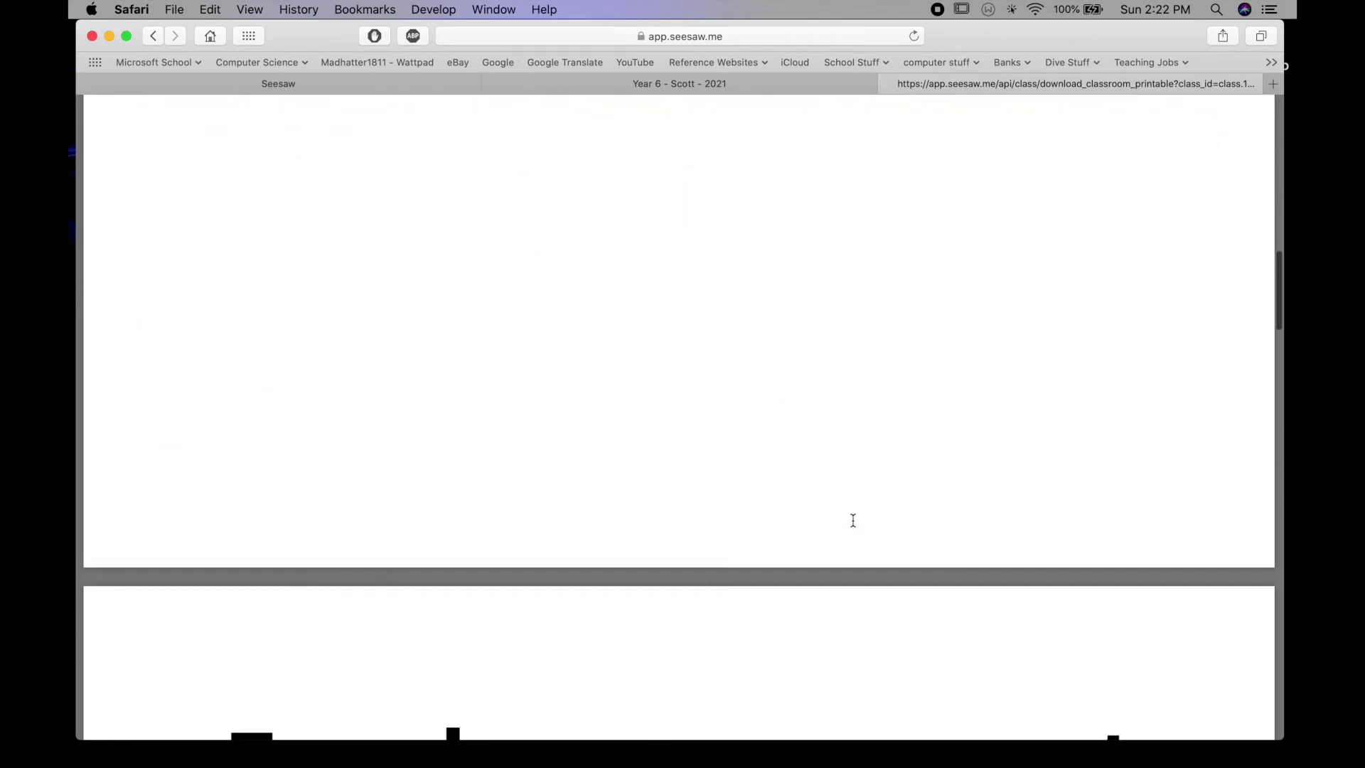
{"action": "scroll", "coordinate": [853, 520], "scroll_direction": "down", "scroll_amount": 20}
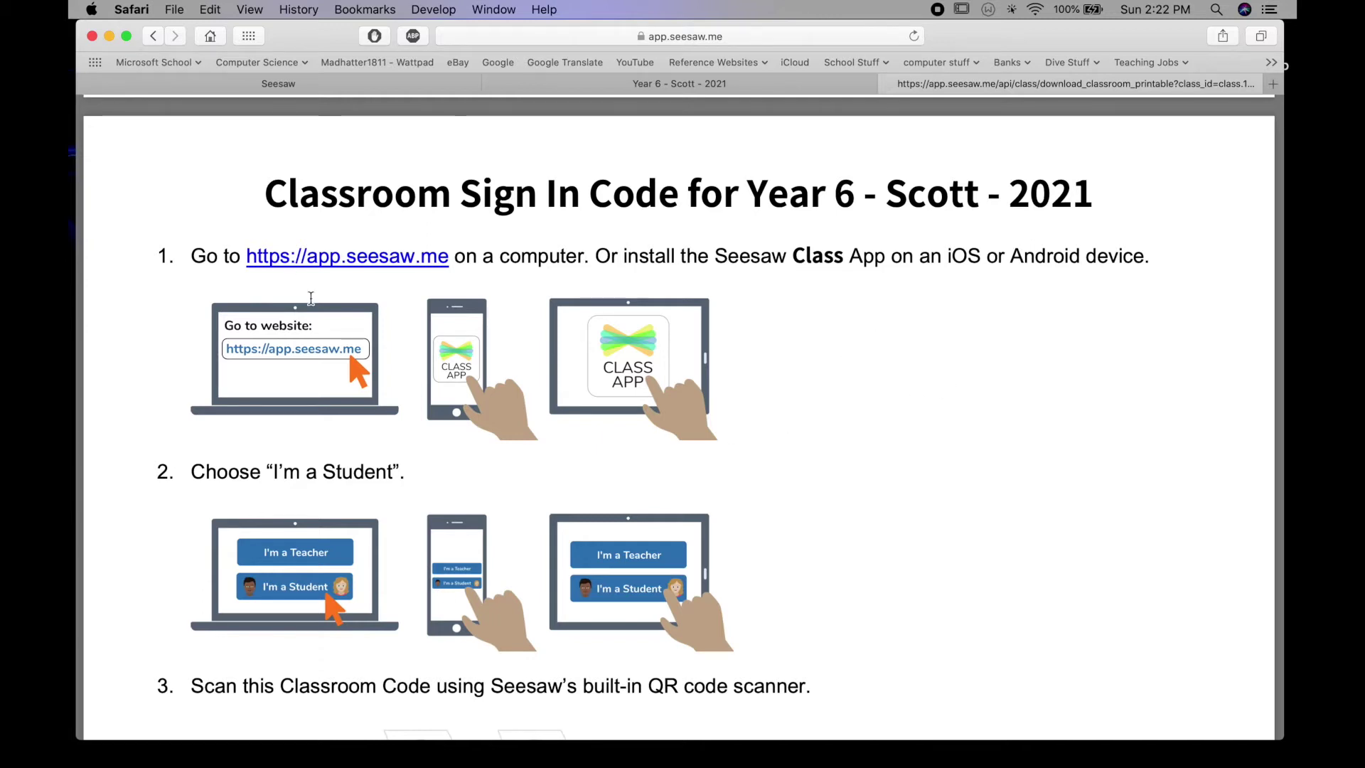
{"action": "scroll", "coordinate": [841, 436], "scroll_direction": "down", "scroll_amount": 3}
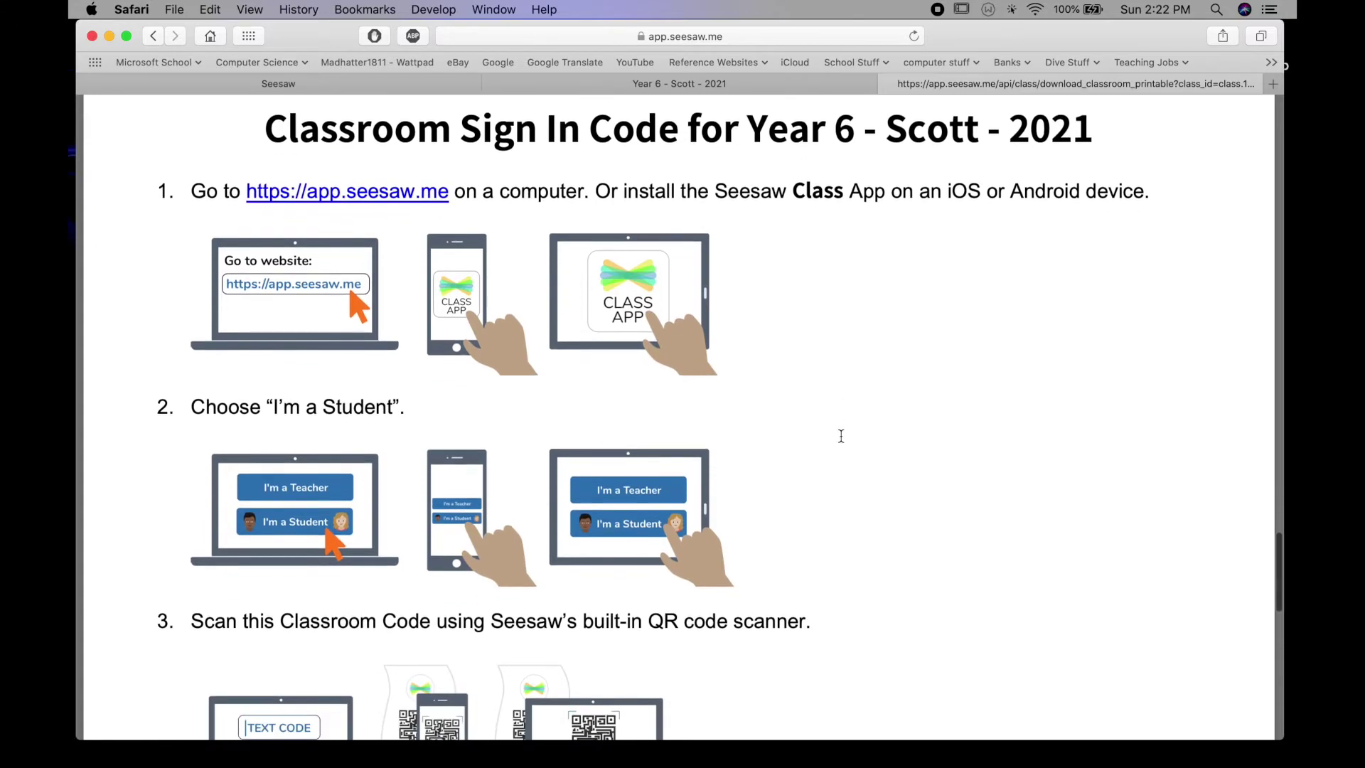
{"action": "scroll", "coordinate": [841, 436], "scroll_direction": "down", "scroll_amount": 15}
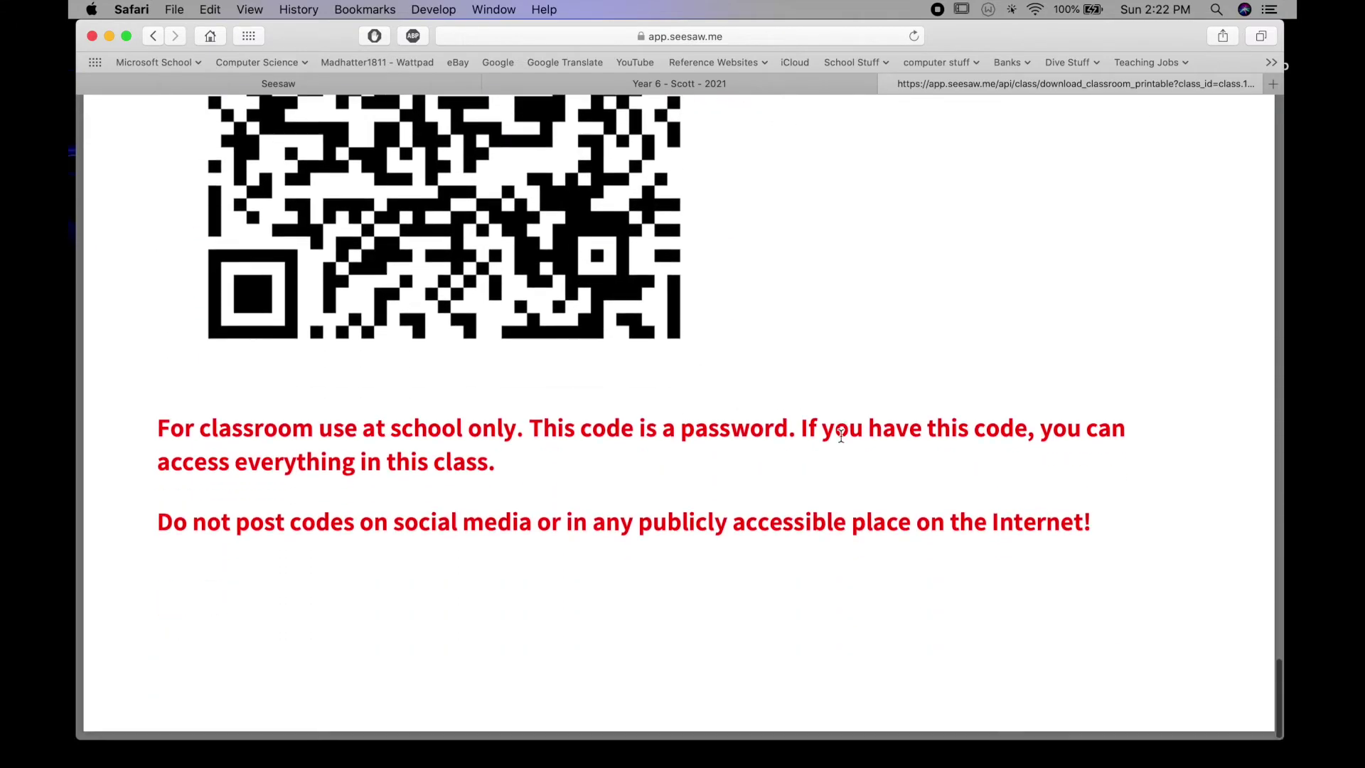
{"action": "scroll", "coordinate": [841, 436], "scroll_direction": "up", "scroll_amount": 10}
{"action": "scroll", "coordinate": [841, 436], "scroll_direction": "down", "scroll_amount": 5}
{"action": "scroll", "coordinate": [841, 435], "scroll_direction": "up", "scroll_amount": 20}
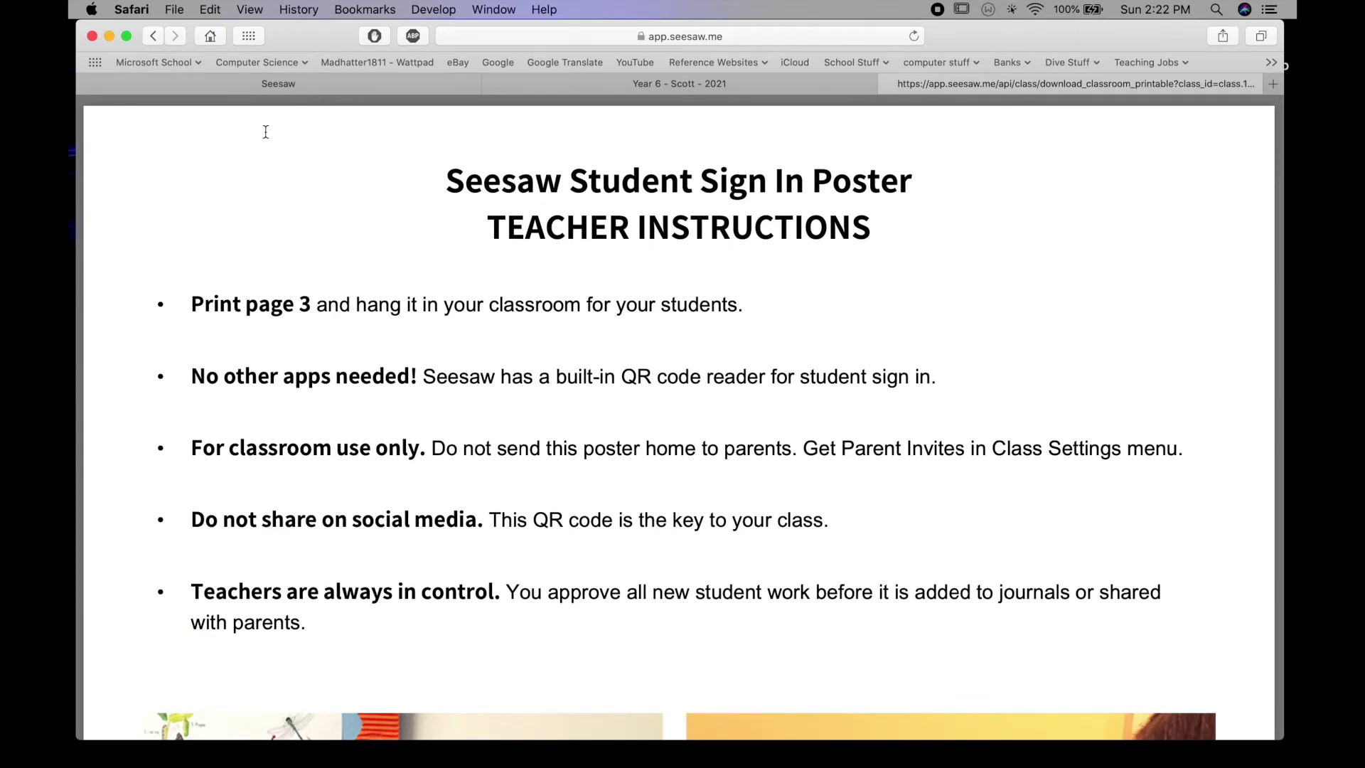
Open the print settings for the poster and limit the page range to page 3 only
{"action": "left_click", "coordinate": [174, 9]}
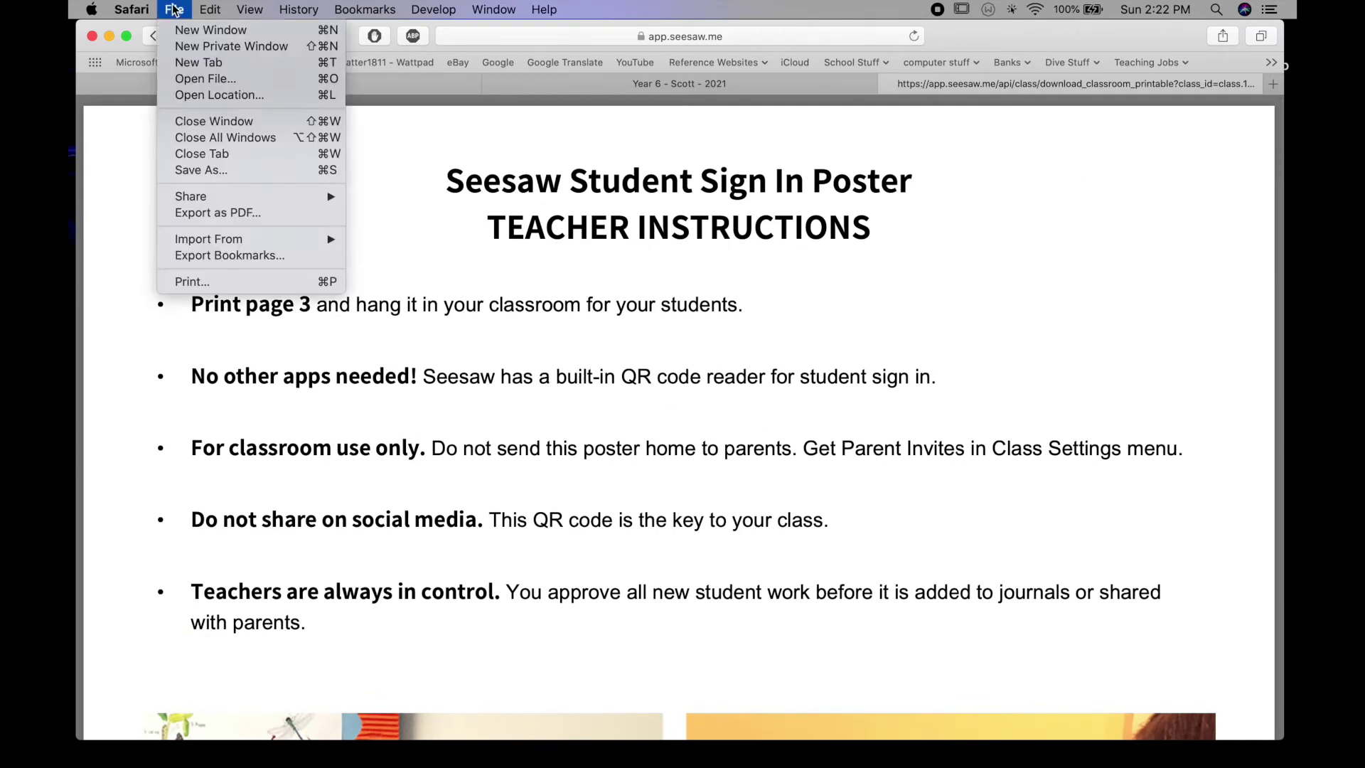
{"action": "left_click", "coordinate": [202, 280]}
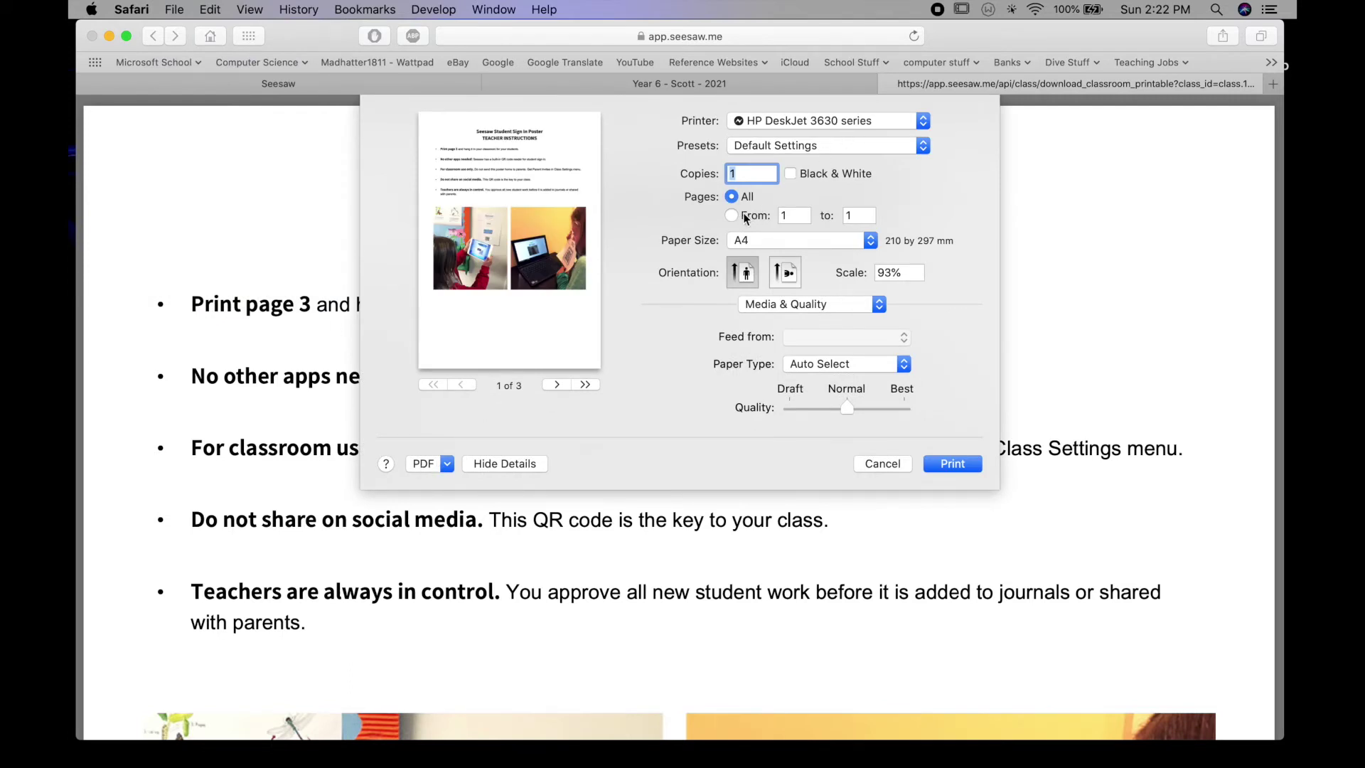
{"action": "left_click", "coordinate": [733, 217]}
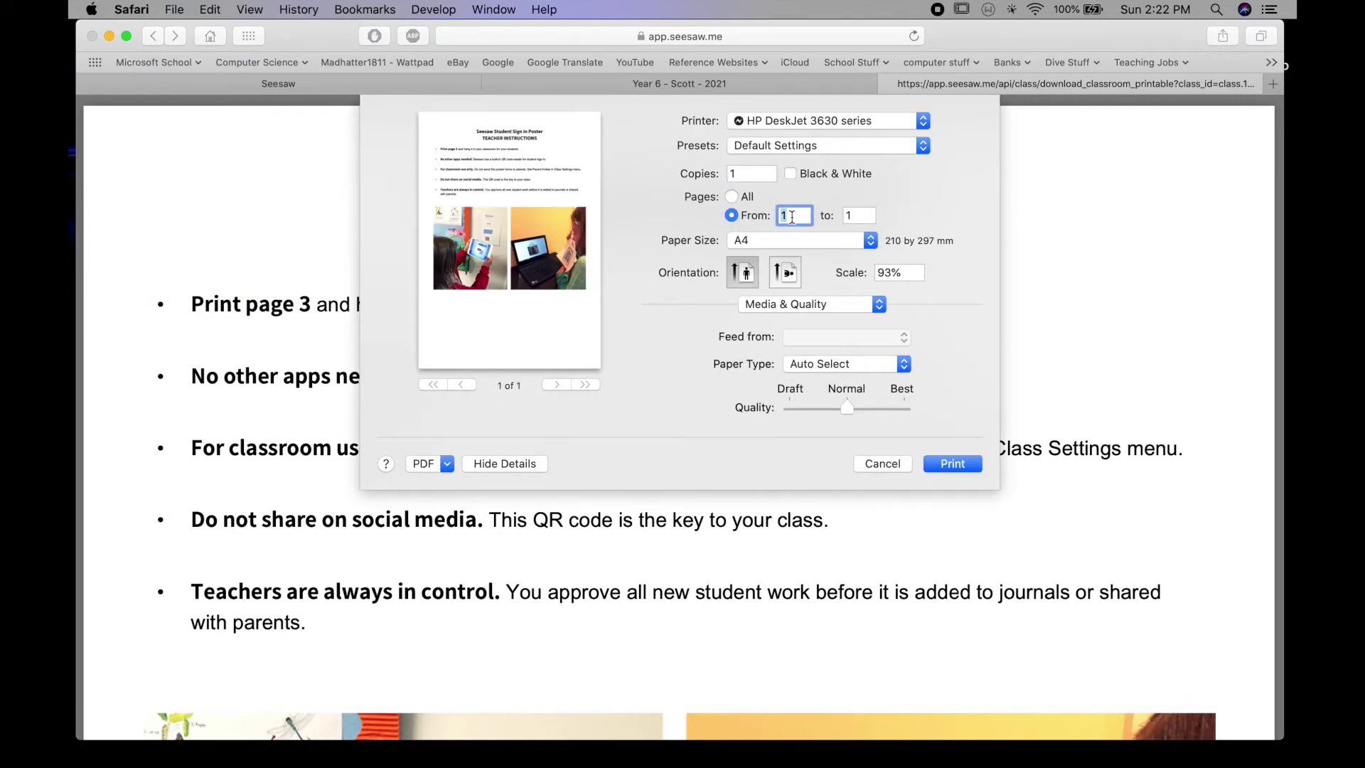
{"action": "key", "text": "Tab"}
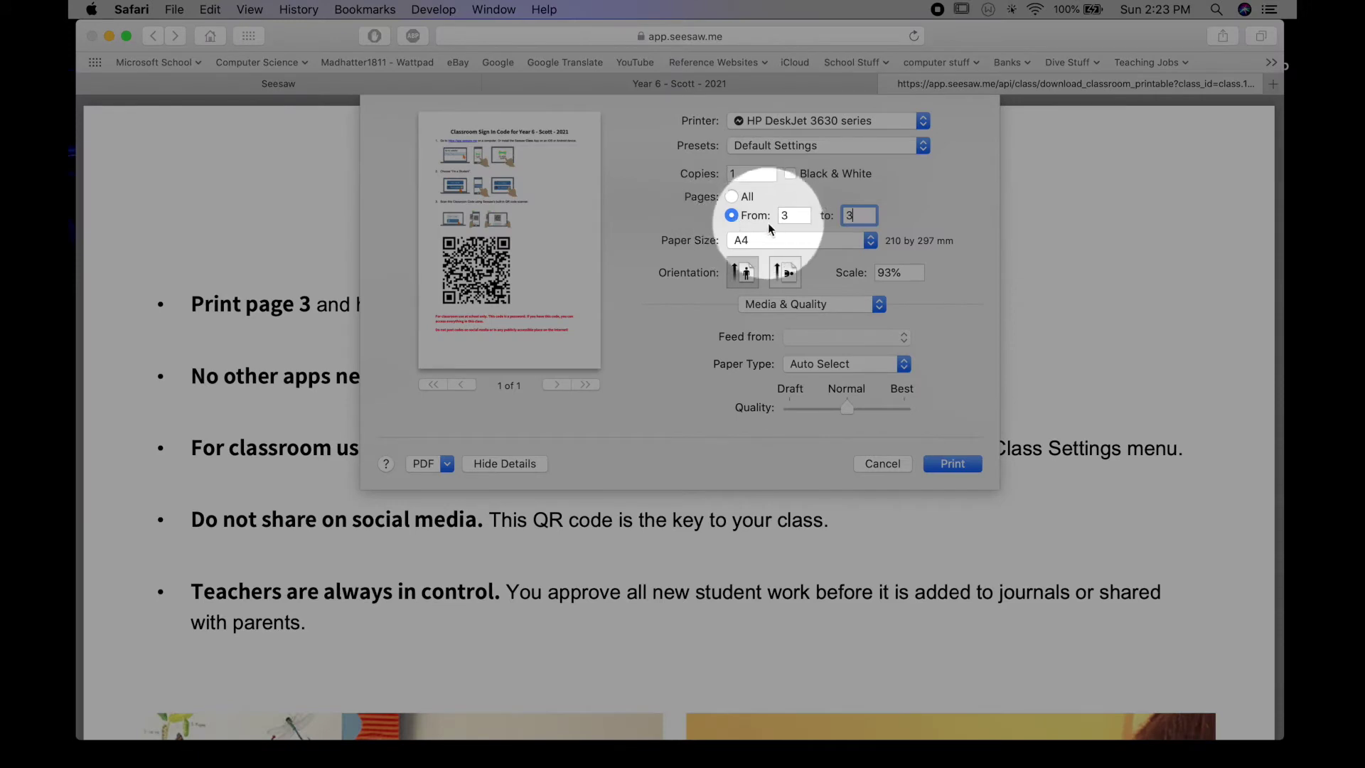
Save the selected poster page as a PDF named "Qr Code" on the Desktop
{"action": "left_click", "coordinate": [434, 464]}
{"action": "left_click", "coordinate": [448, 499]}
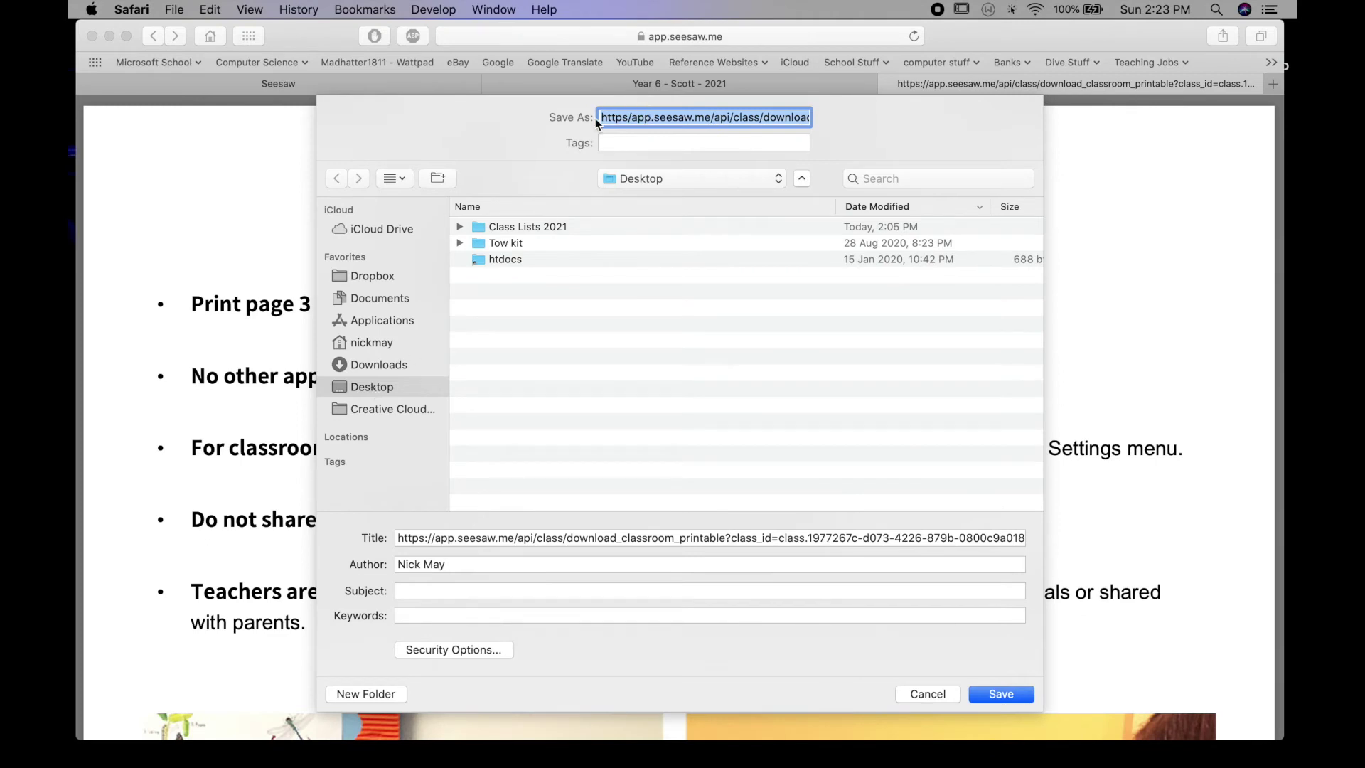
{"action": "type", "text": "Qr Code"}
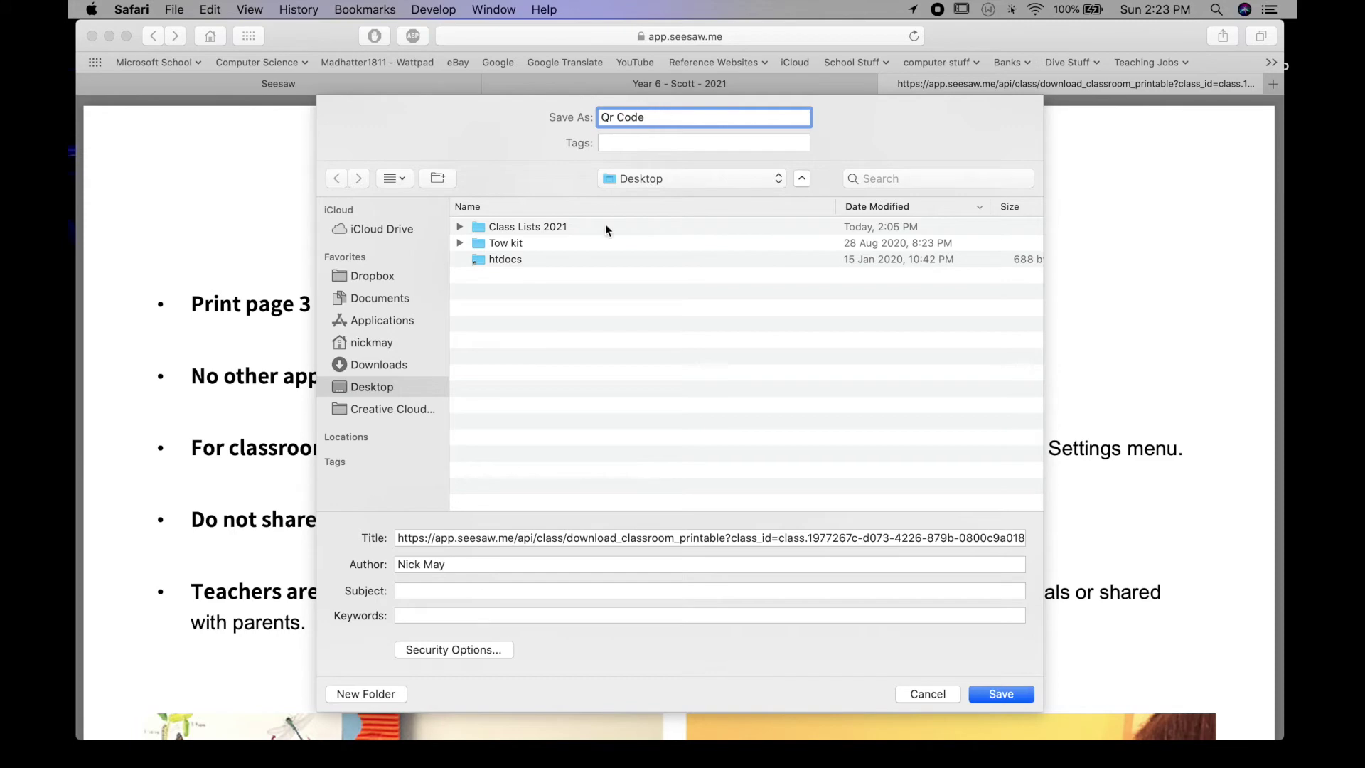
{"action": "left_click", "coordinate": [1004, 697]}
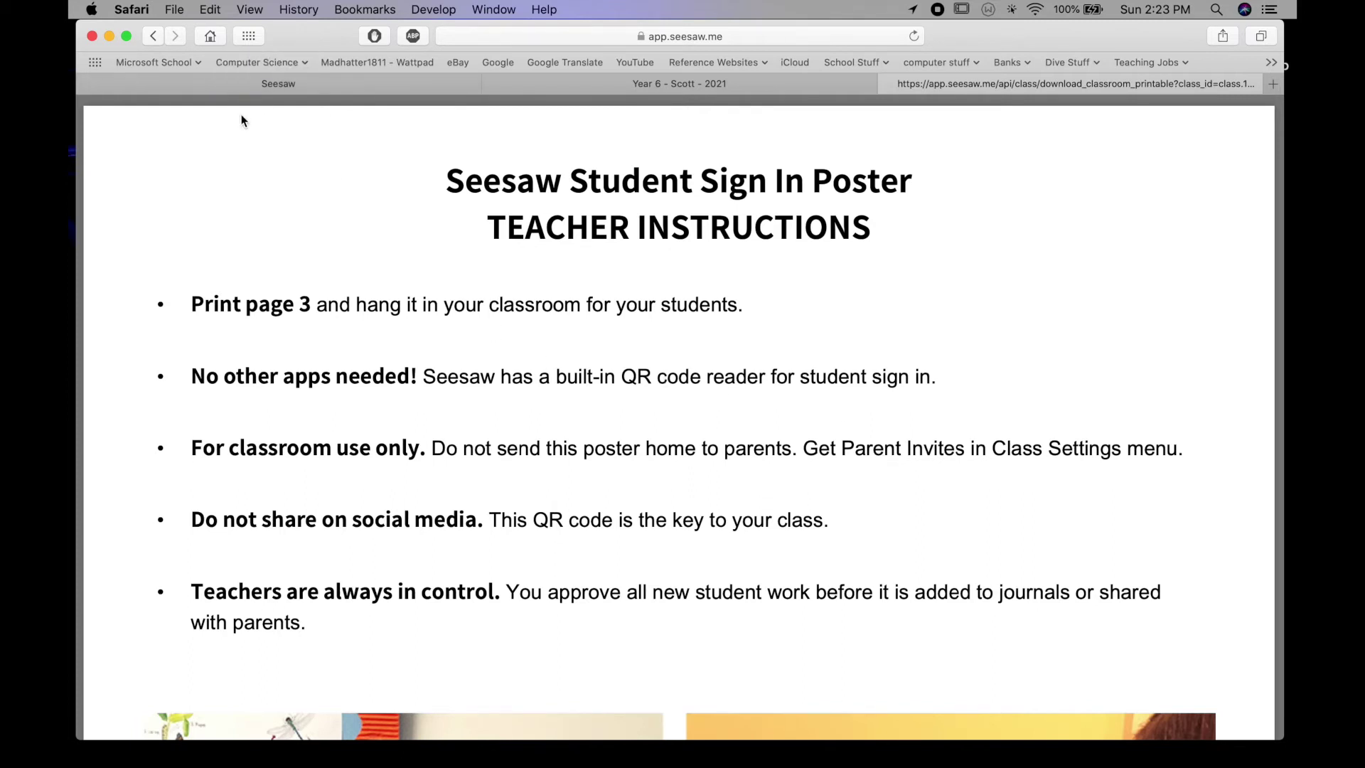
Save the complete sign-in poster document to the Desktop under the name "QR Code Full"
{"action": "left_click", "coordinate": [175, 10]}
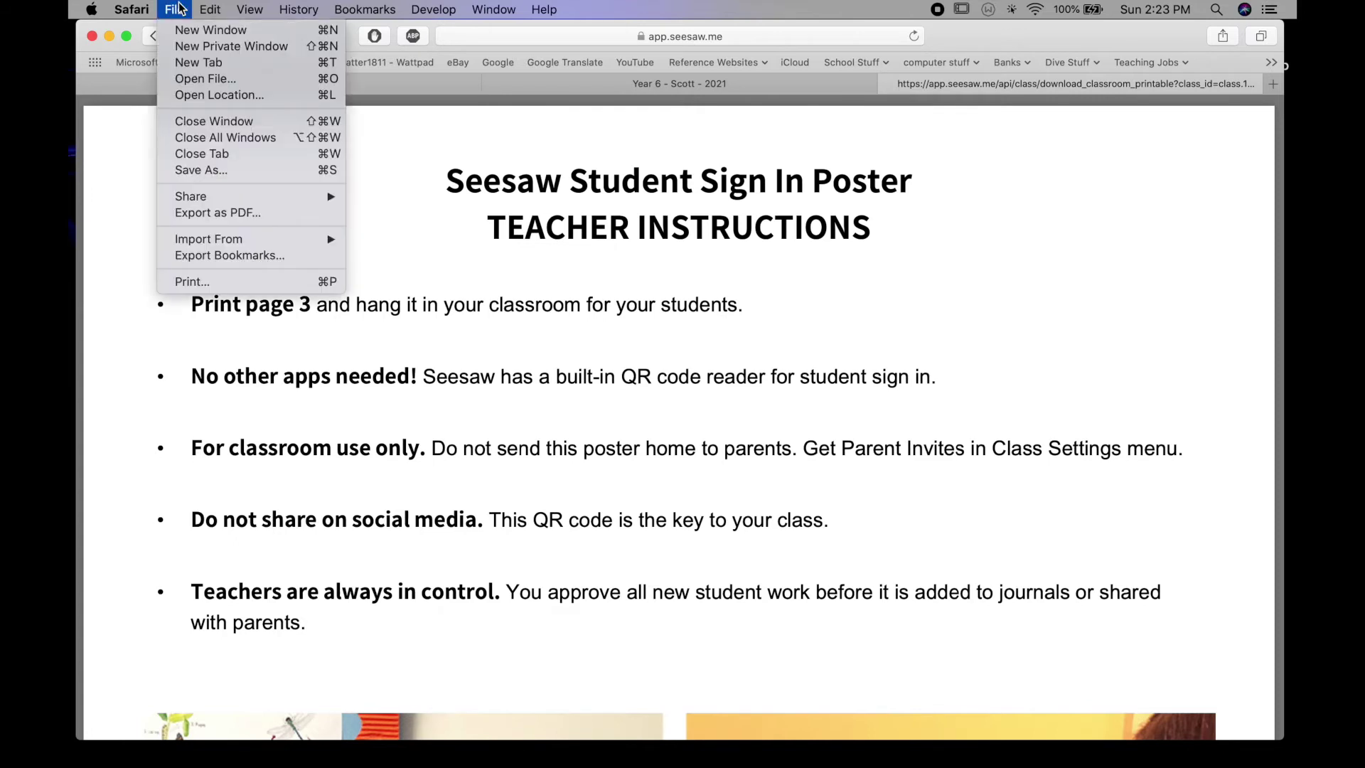
{"action": "left_click", "coordinate": [228, 169]}
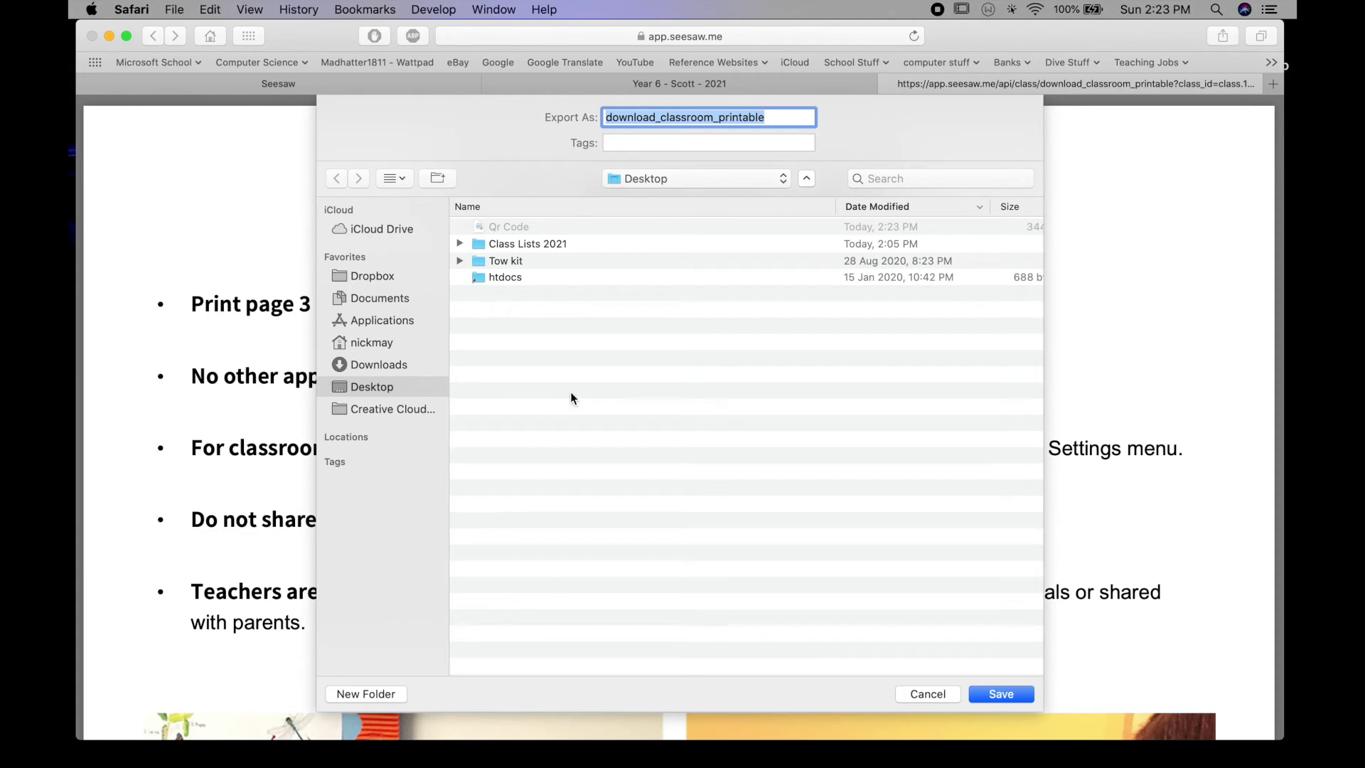
{"action": "type", "text": "QR Code"}
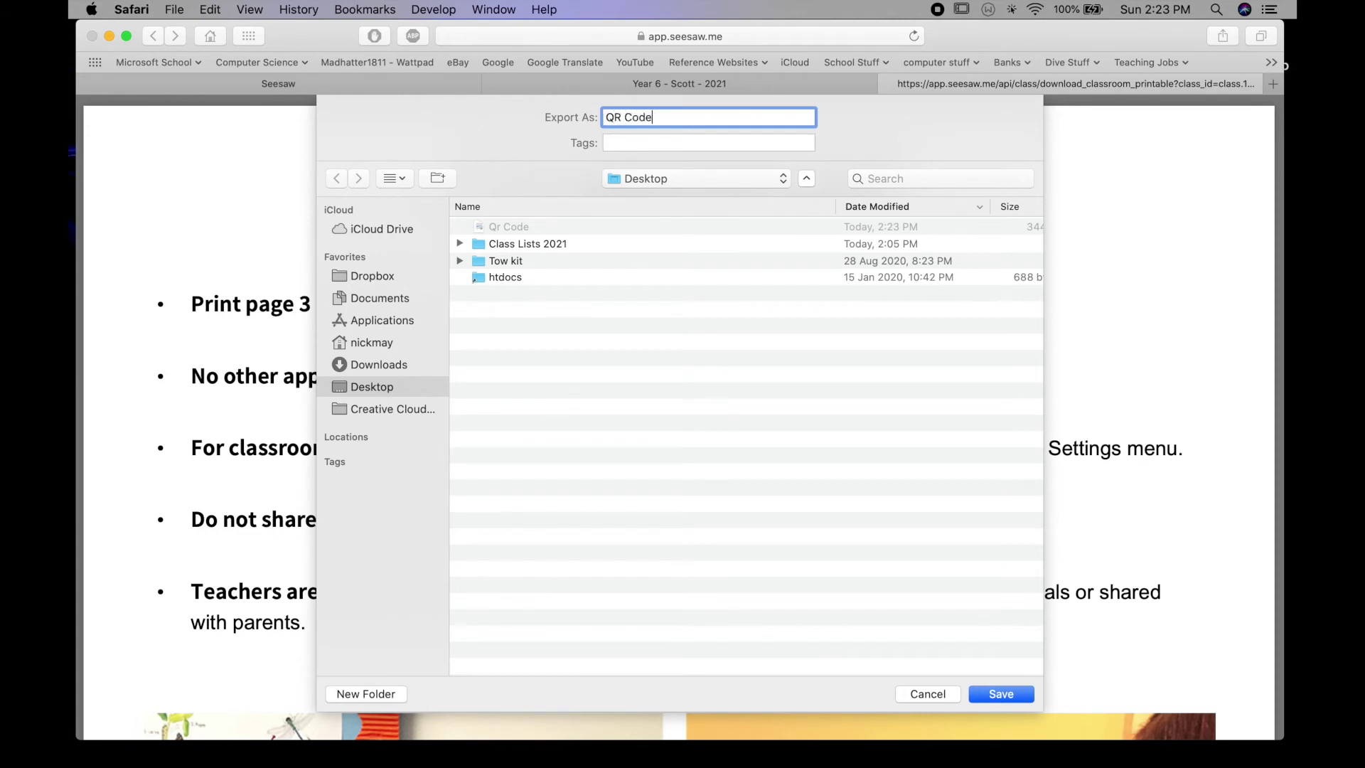
{"action": "type", "text": " Full"}
{"action": "left_click", "coordinate": [1014, 694]}
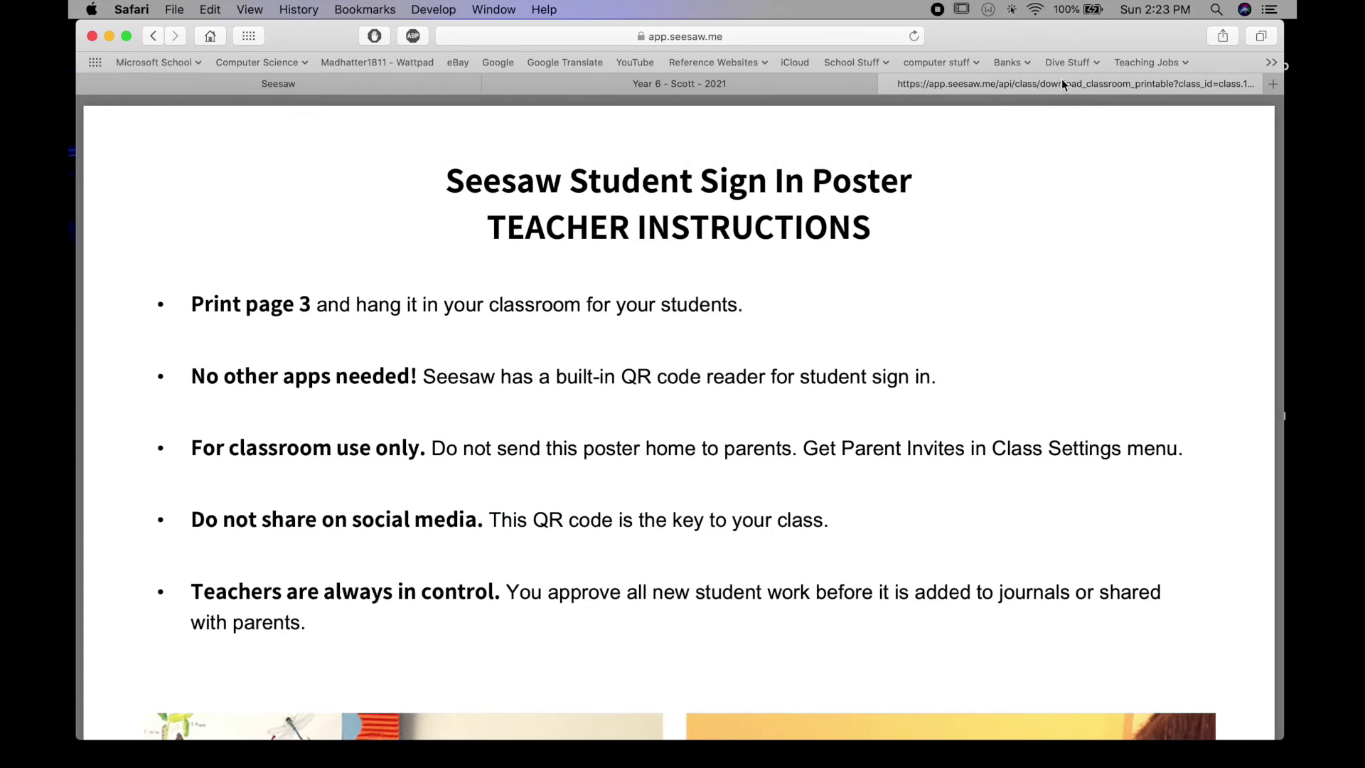
Uncover the Desktop files and preview the saved single-page "Qr Code" file
{"action": "left_click_drag", "start_coordinate": [1078, 37], "coordinate": [832, 47]}
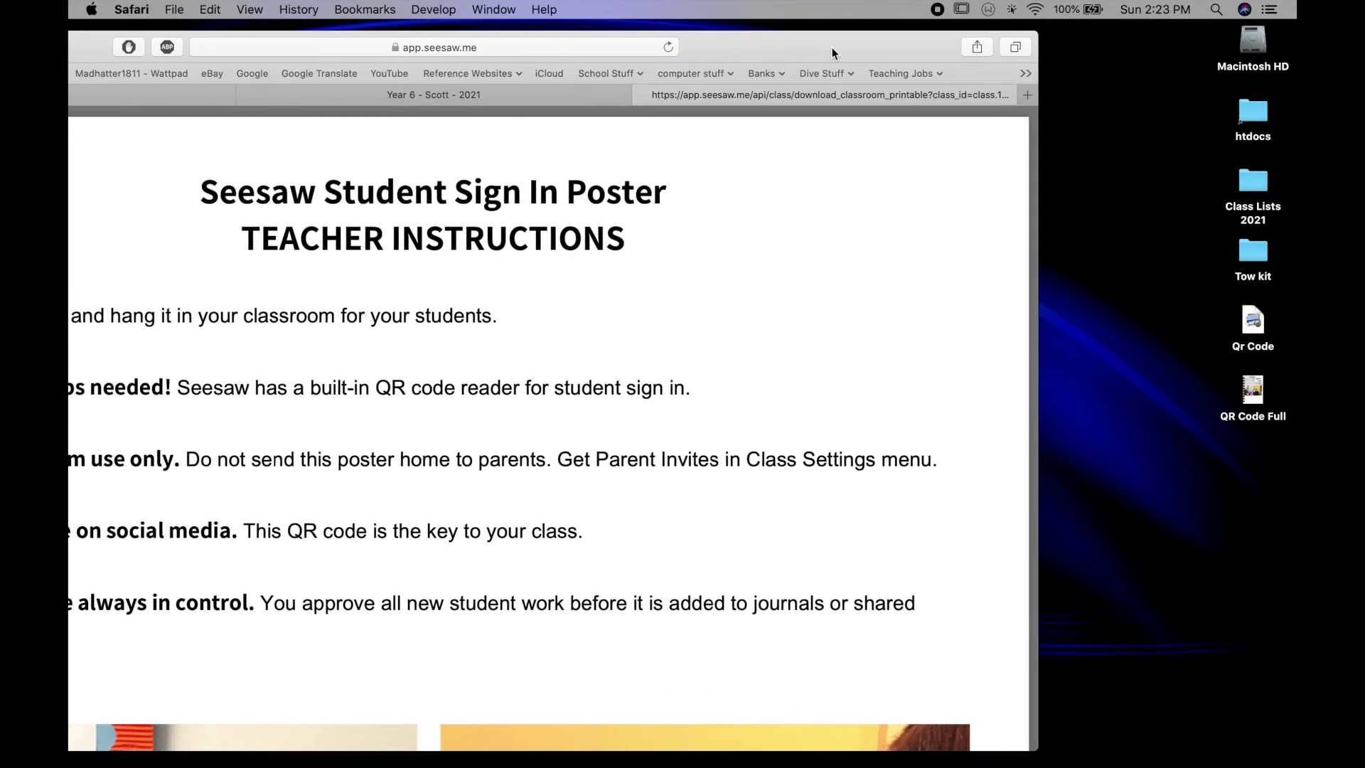
{"action": "left_click", "coordinate": [1162, 452]}
{"action": "left_click", "coordinate": [1254, 323]}
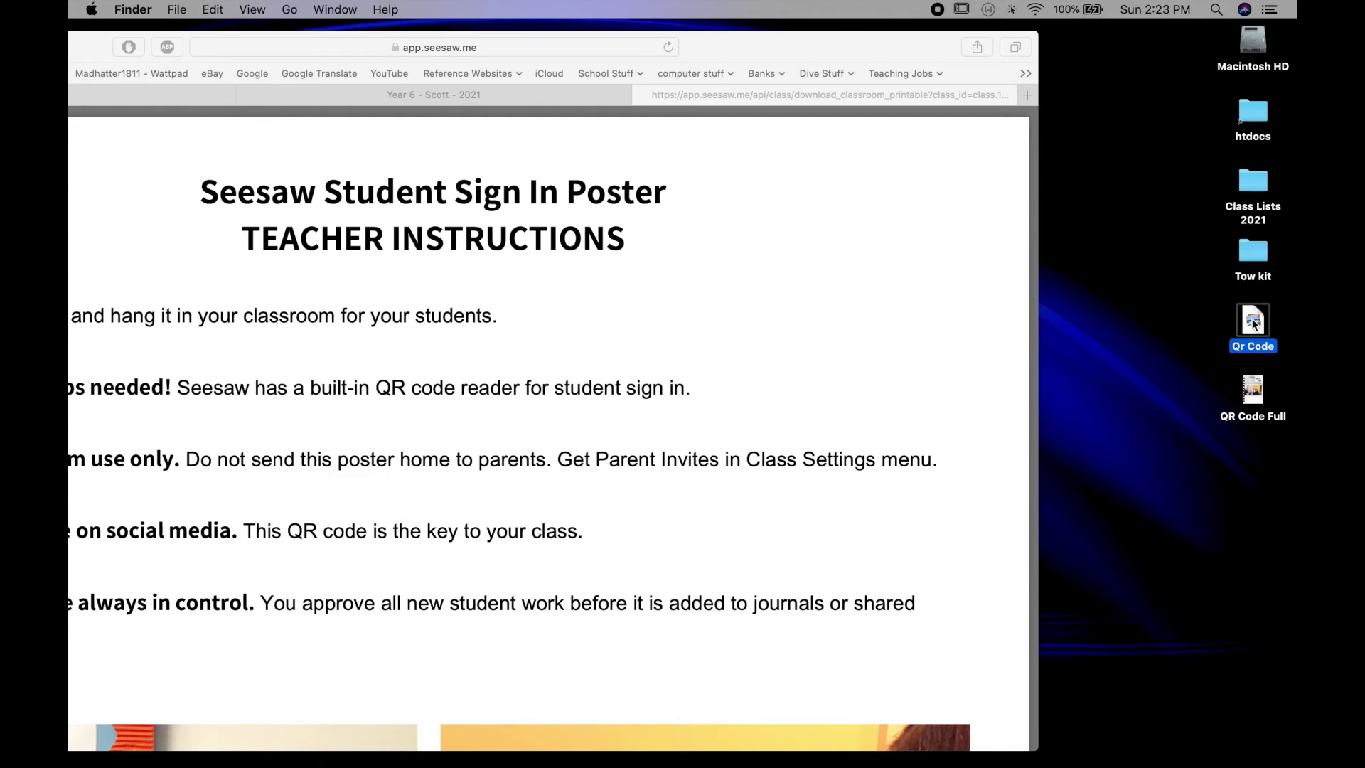
{"action": "key", "text": "space"}
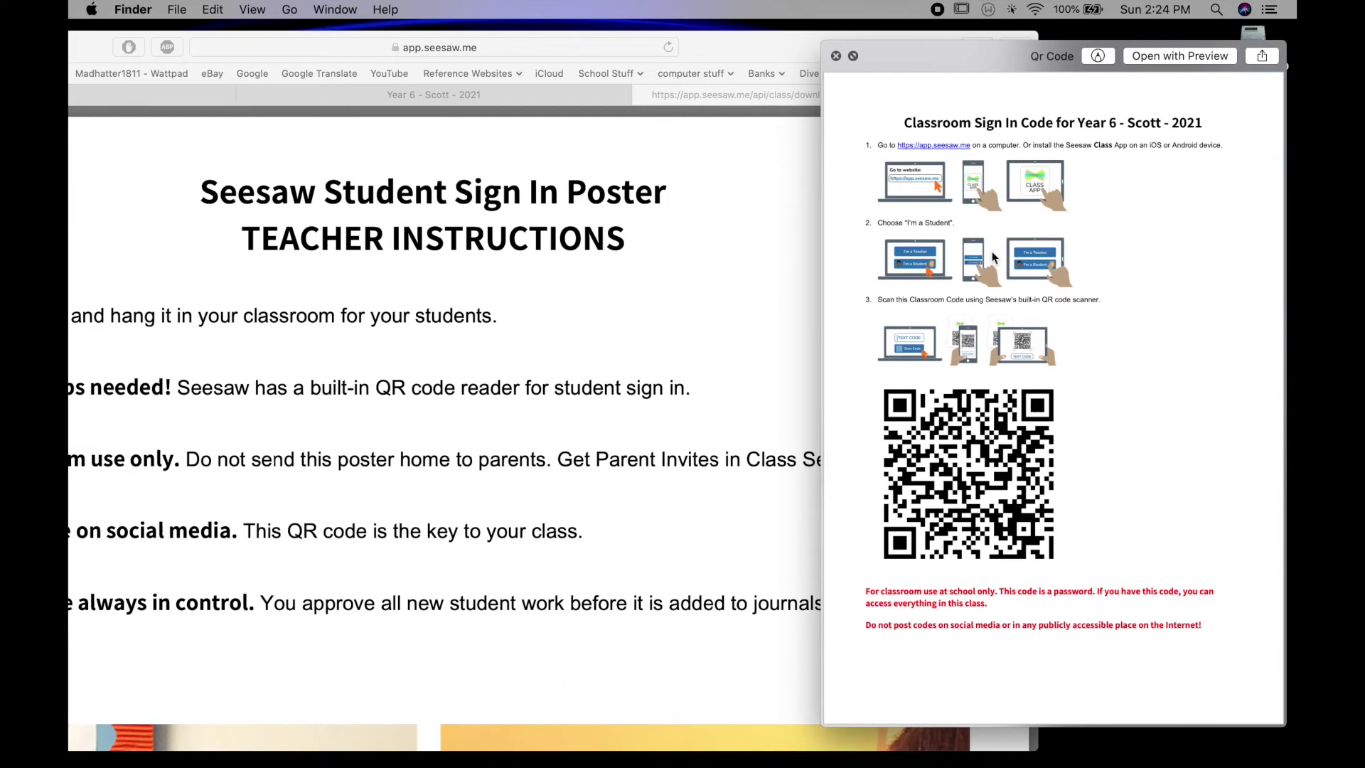
{"action": "left_click", "coordinate": [836, 56]}
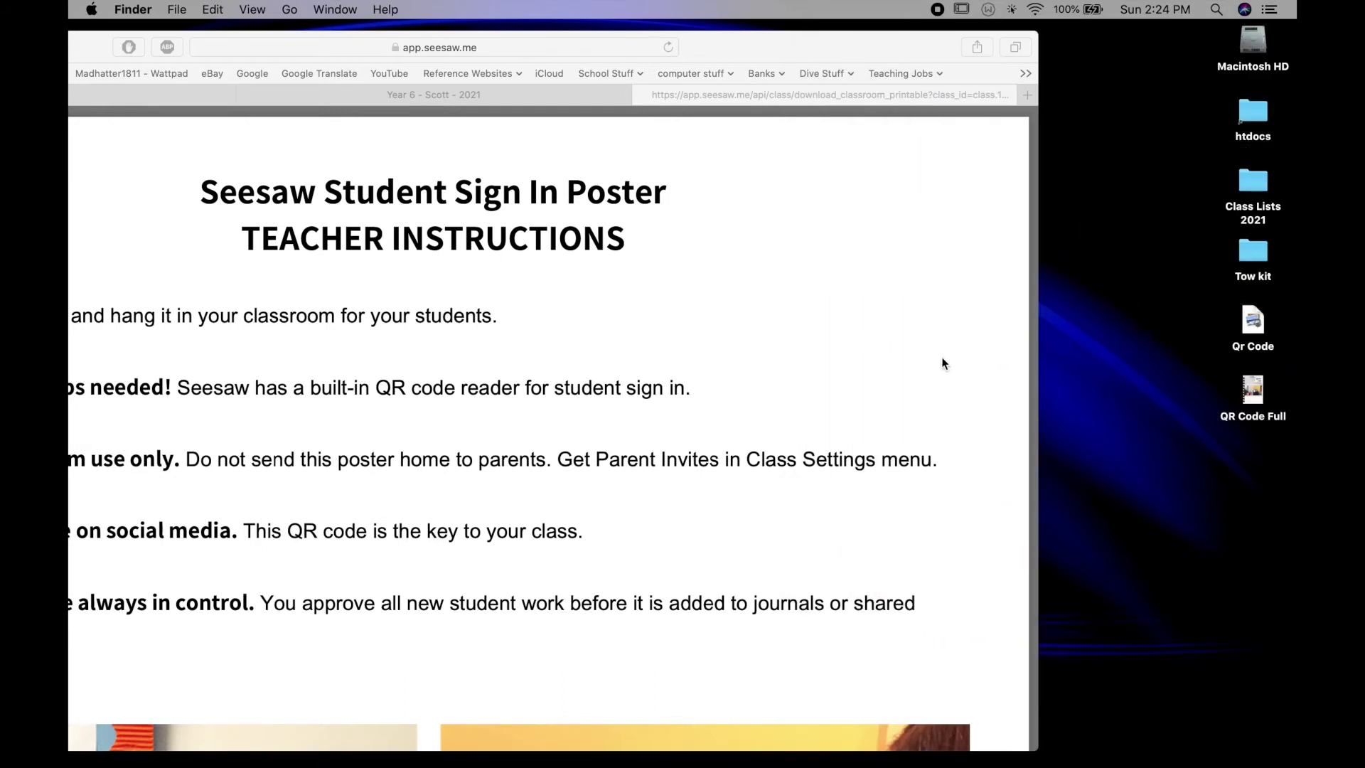
Preview the "QR Code Full" file and look through its three pages, ending on the classroom sign-in code
{"action": "key", "text": "space"}
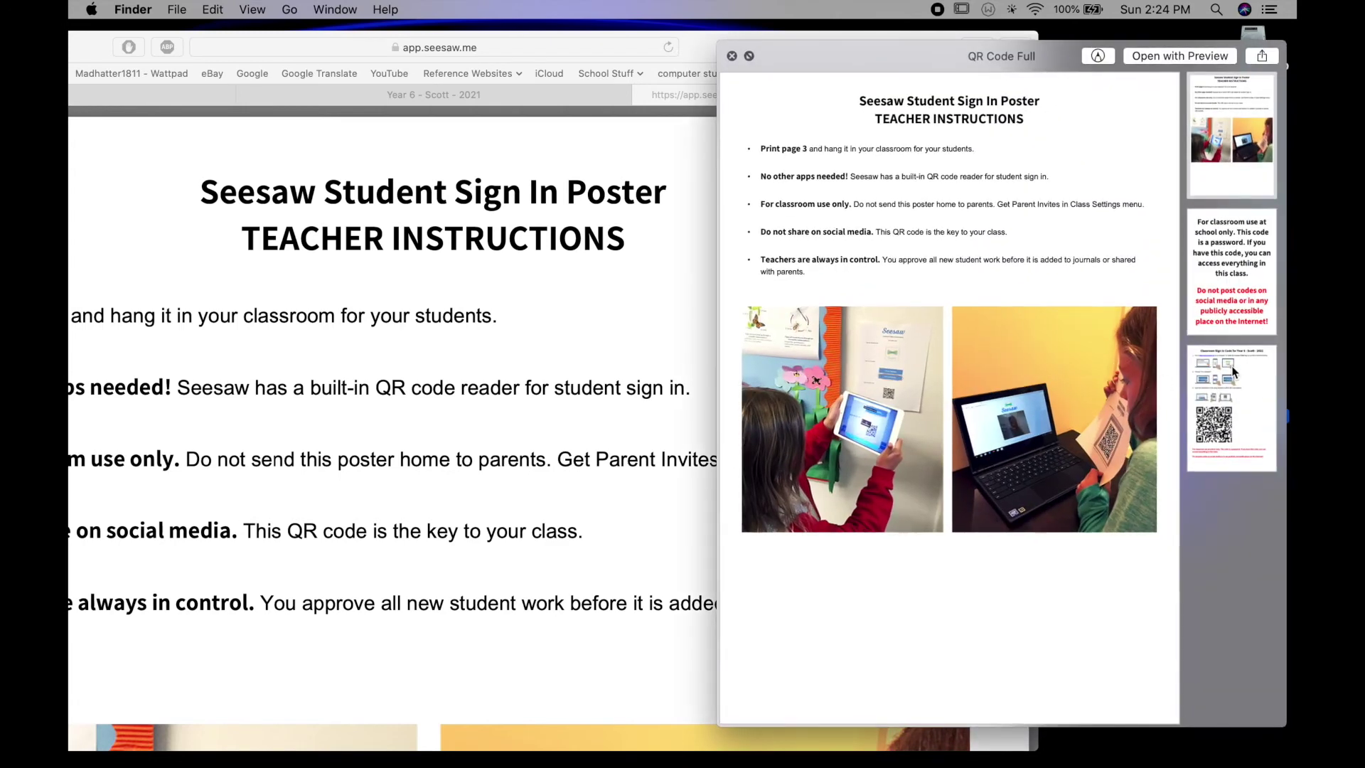
{"action": "left_click", "coordinate": [1232, 290]}
{"action": "left_click", "coordinate": [1234, 419]}
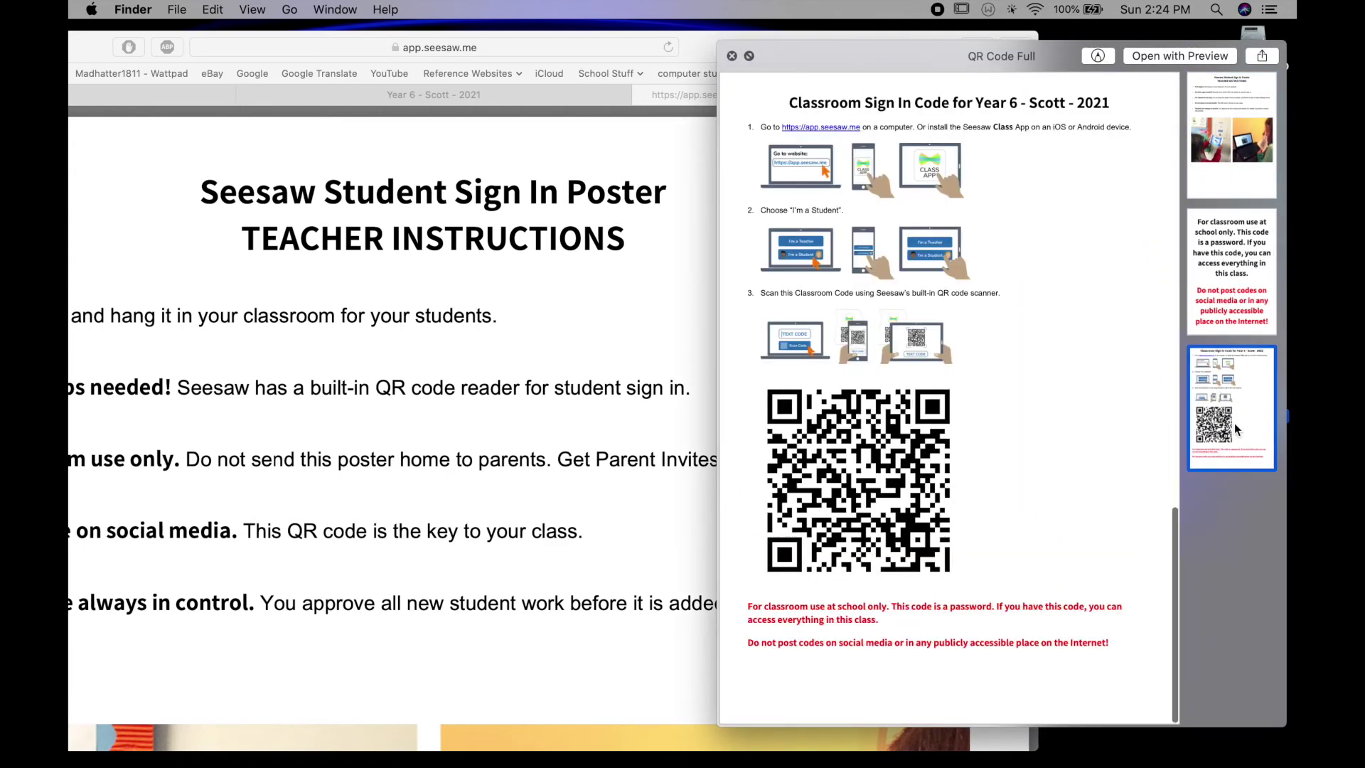
{"action": "left_click", "coordinate": [1214, 144]}
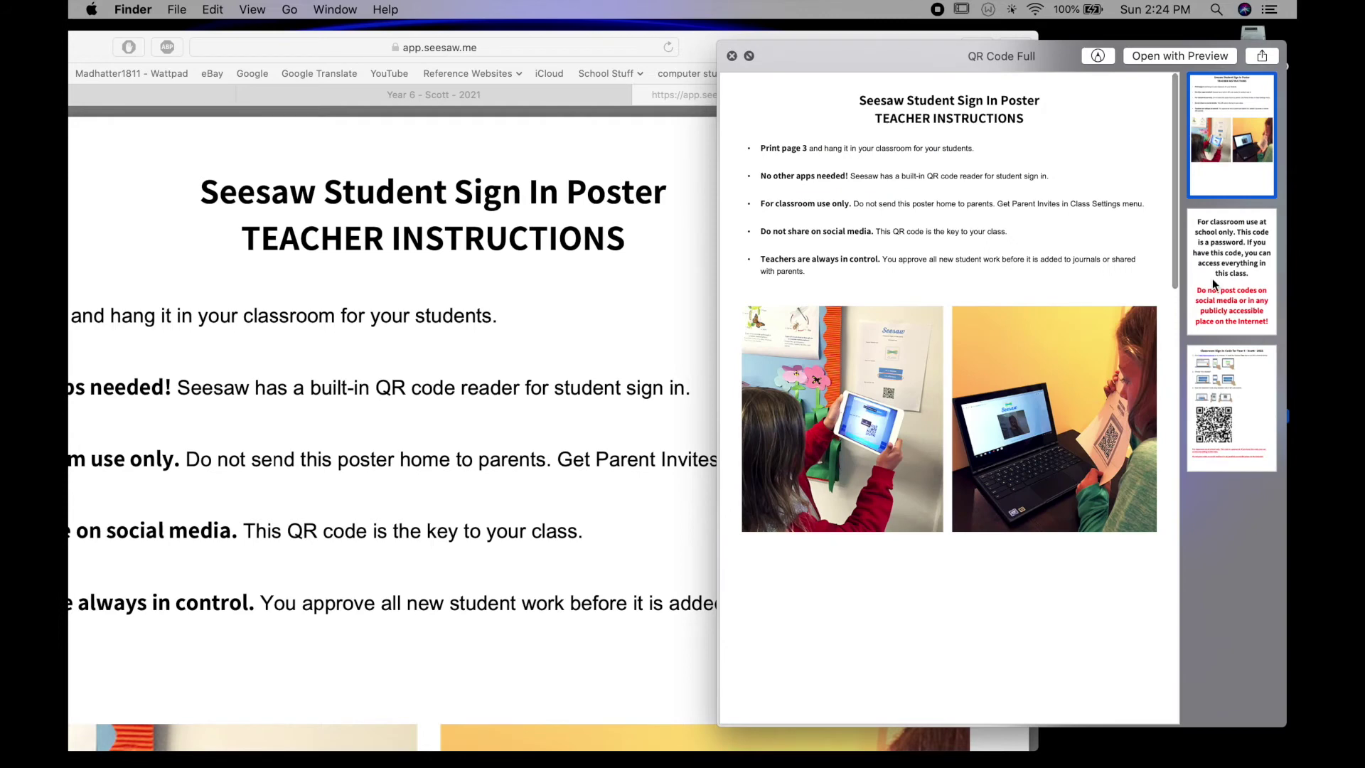
{"action": "left_click", "coordinate": [1213, 278]}
{"action": "left_click", "coordinate": [1222, 398]}
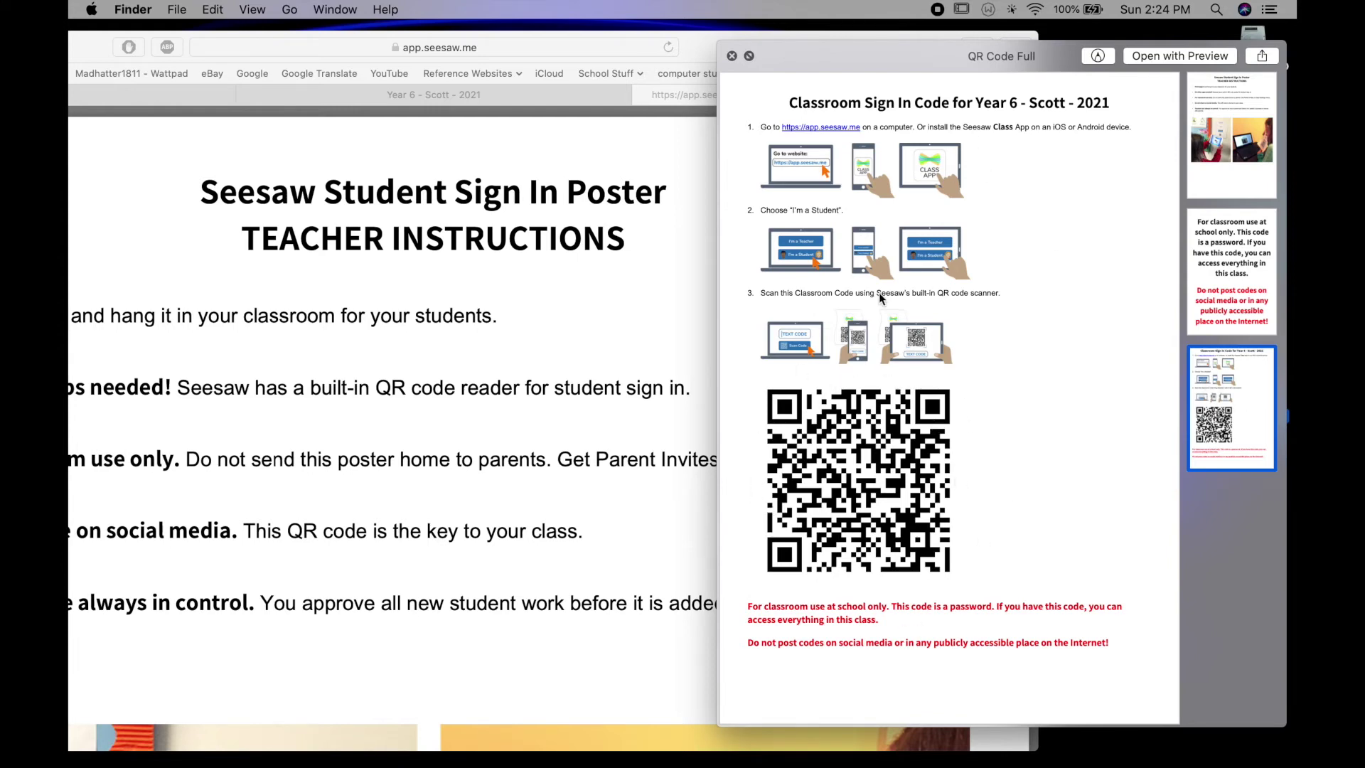
{"action": "left_click", "coordinate": [731, 56]}
Return to the browser, close the poster document and dismiss the Get Students Signed In instructions
{"action": "double_click", "coordinate": [1024, 32]}
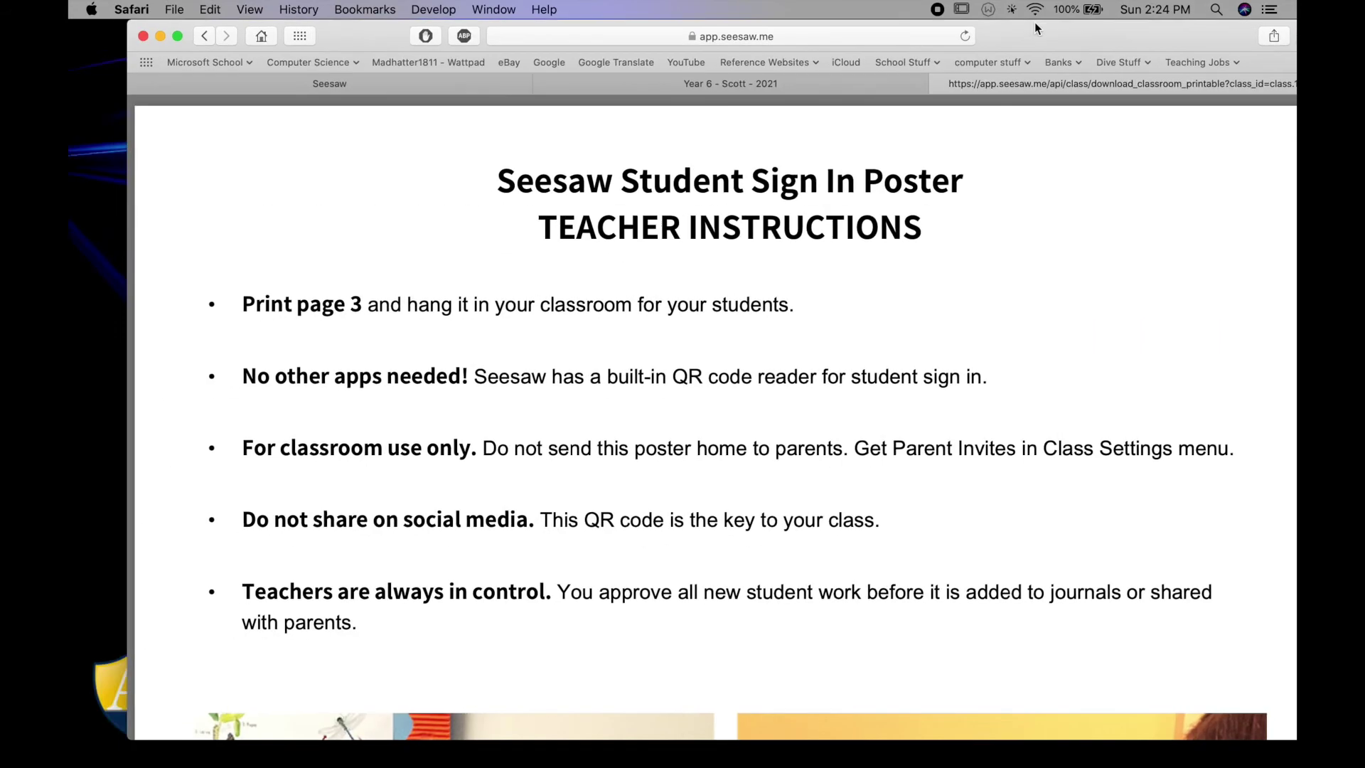
{"action": "left_click", "coordinate": [879, 88]}
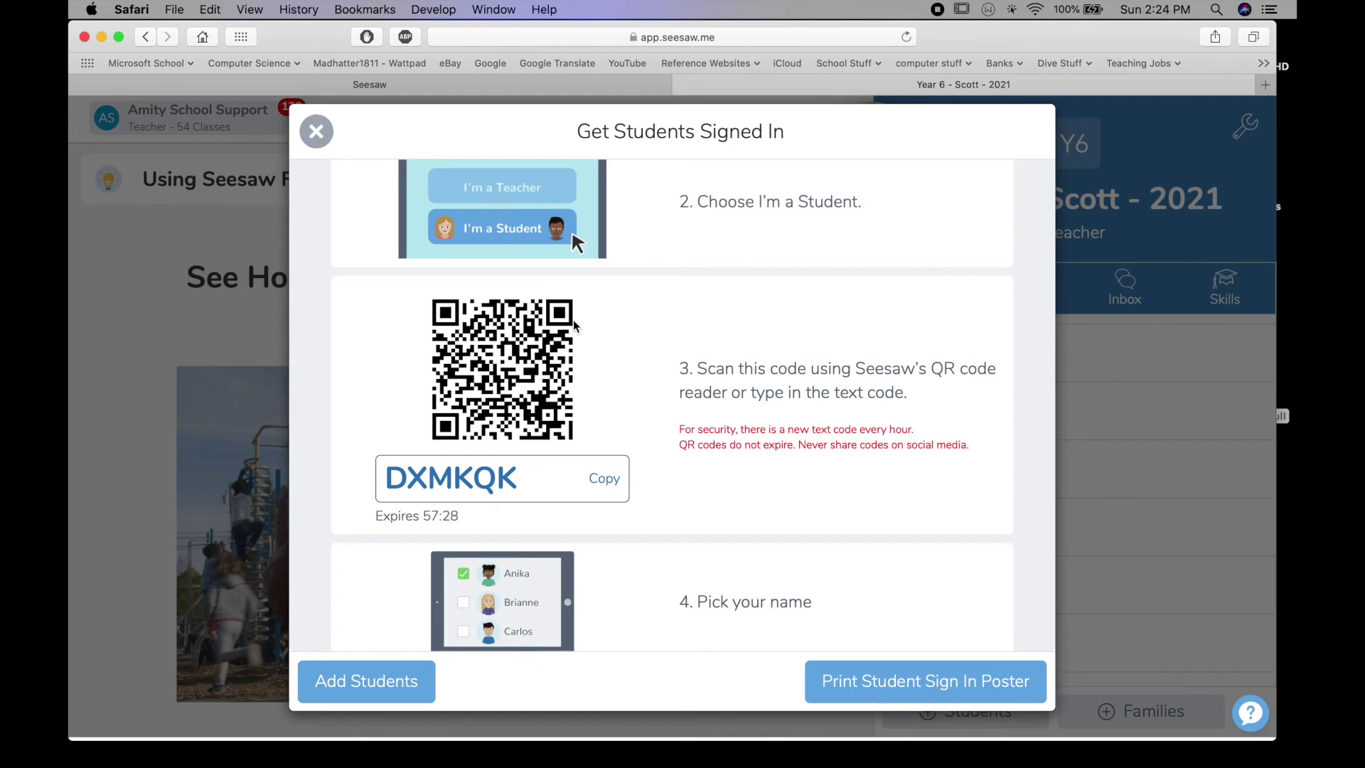
{"action": "left_click", "coordinate": [315, 131]}
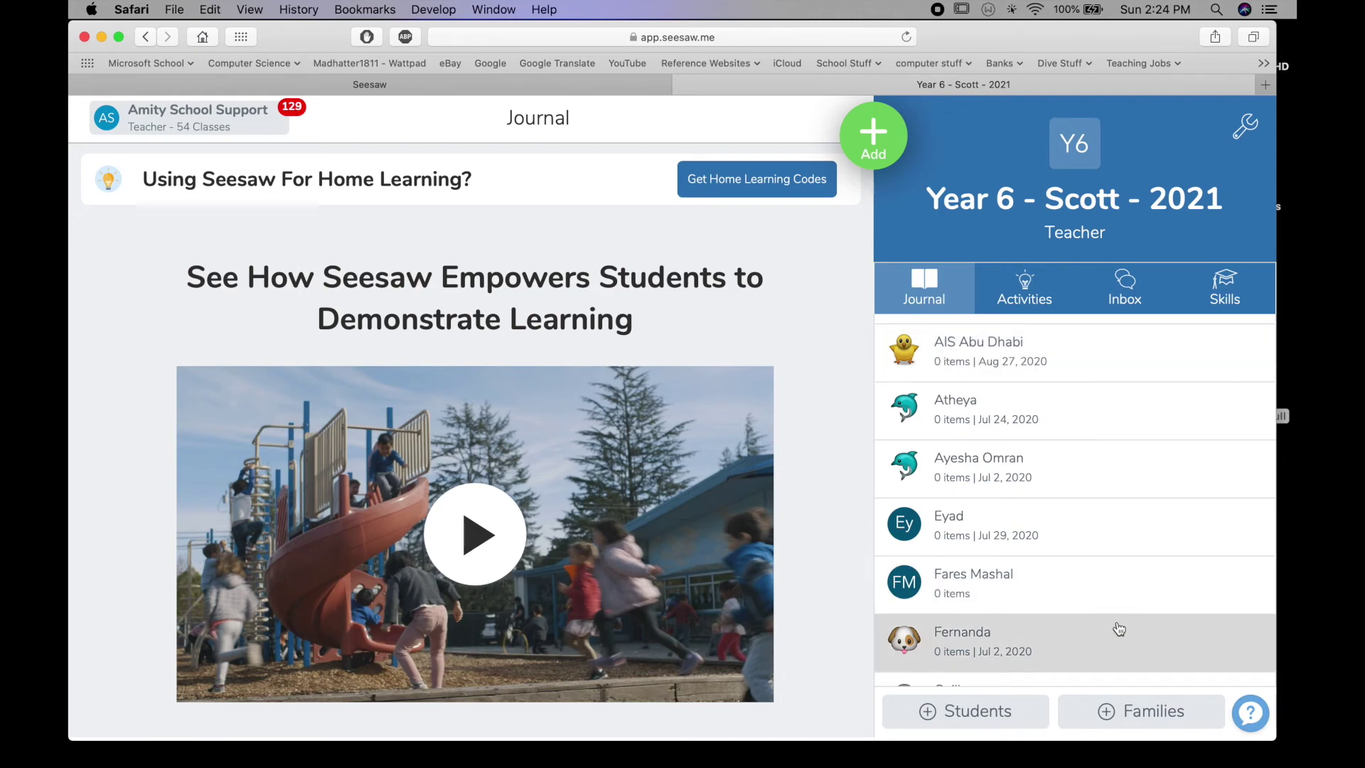
Switch to Mail and start a new message, placing its window so the Desktop files can be reached
{"action": "left_click_drag", "start_coordinate": [1104, 45], "coordinate": [948, 44]}
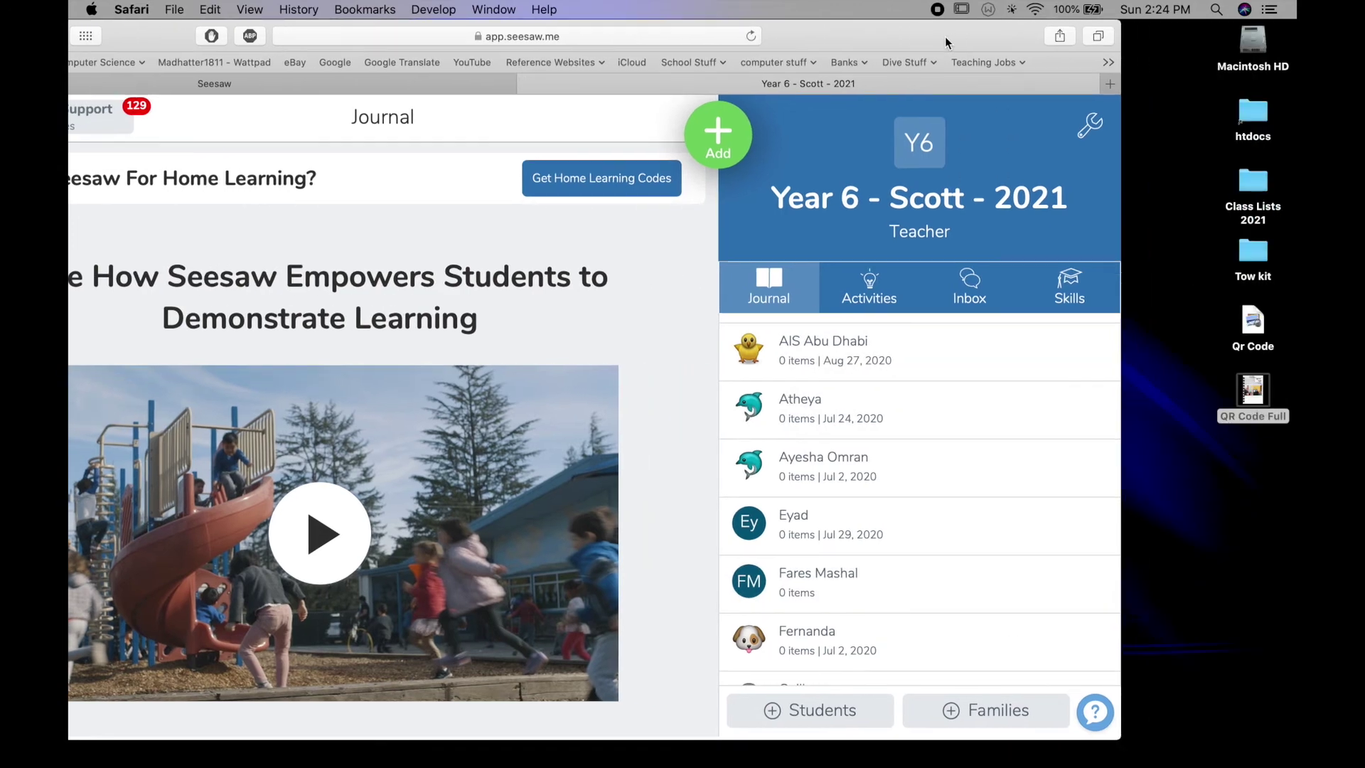
{"action": "left_click", "coordinate": [1201, 494]}
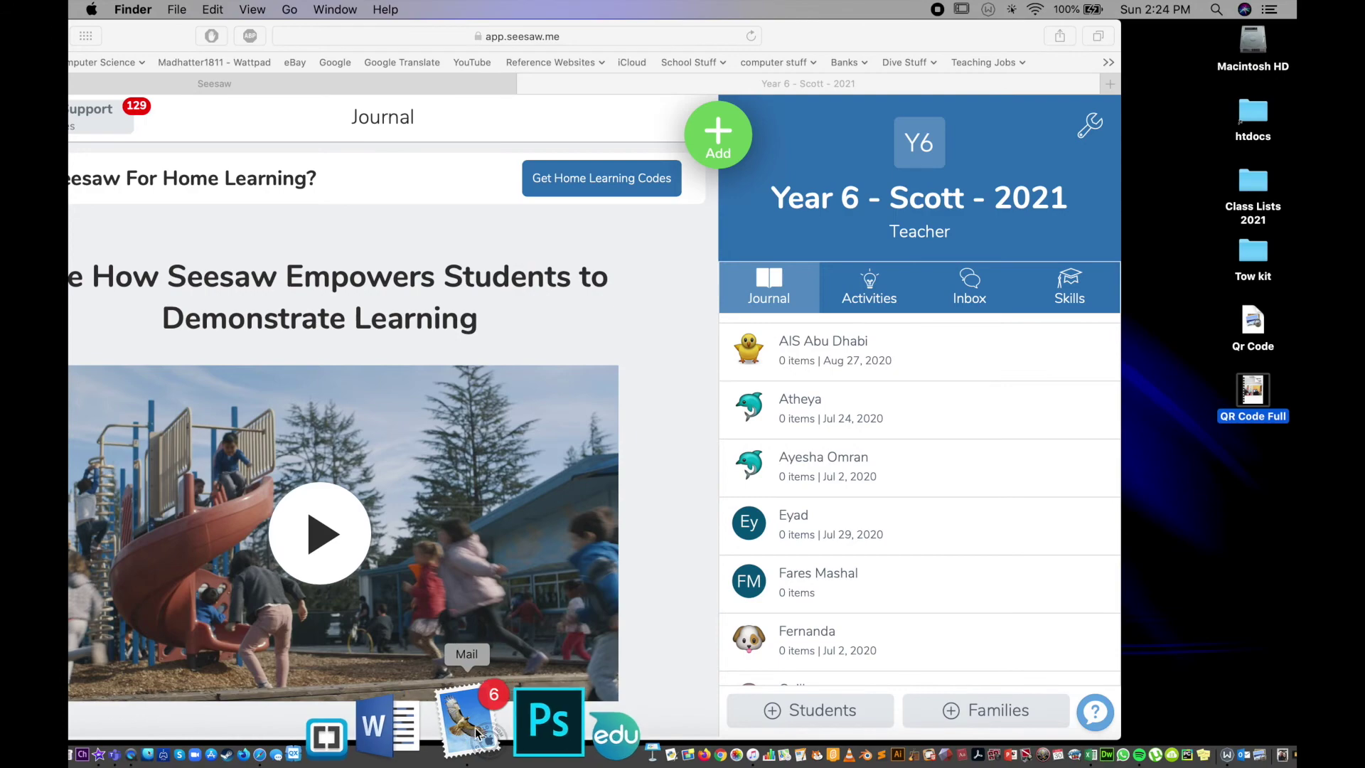
{"action": "left_click", "coordinate": [481, 706]}
{"action": "left_click", "coordinate": [281, 96]}
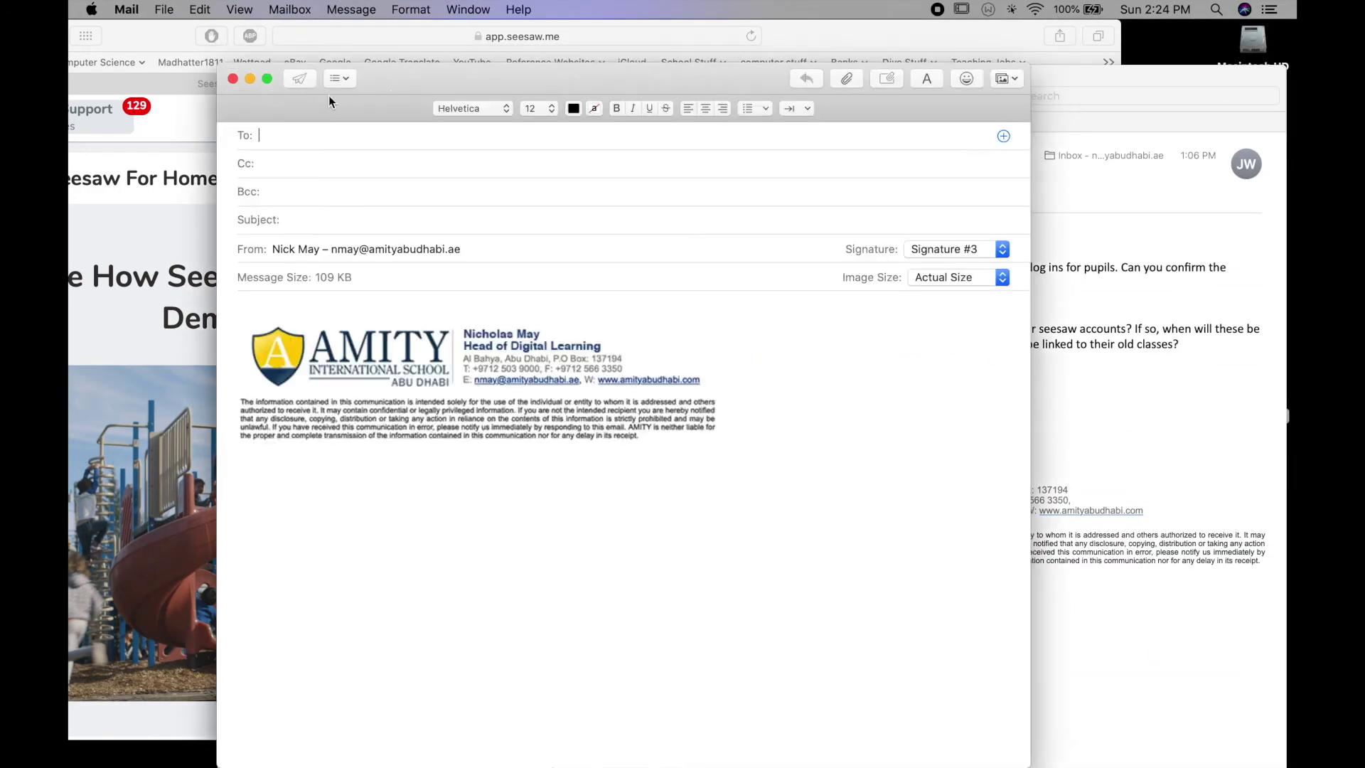
{"action": "left_click_drag", "start_coordinate": [440, 84], "coordinate": [616, 97]}
{"action": "left_click", "coordinate": [338, 80]}
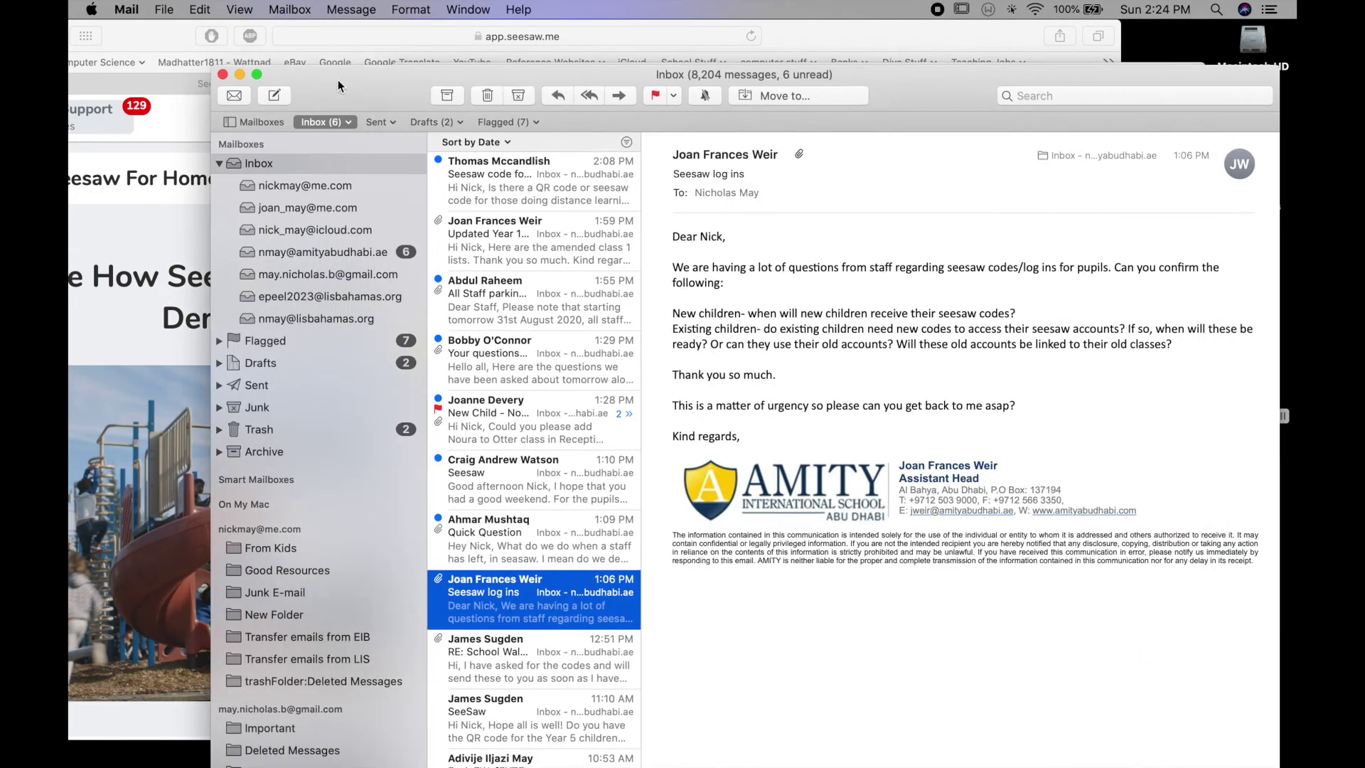
Attach the "QR Code Full" file from the Desktop to the new message, above the signature
{"action": "left_click", "coordinate": [1119, 498]}
{"action": "mouse_move", "coordinate": [1252, 391]}
{"action": "left_mouse_down"}
{"action": "mouse_move", "coordinate": [827, 374]}
{"action": "mouse_move", "coordinate": [704, 316]}
{"action": "mouse_move", "coordinate": [611, 312]}
{"action": "left_mouse_up"}
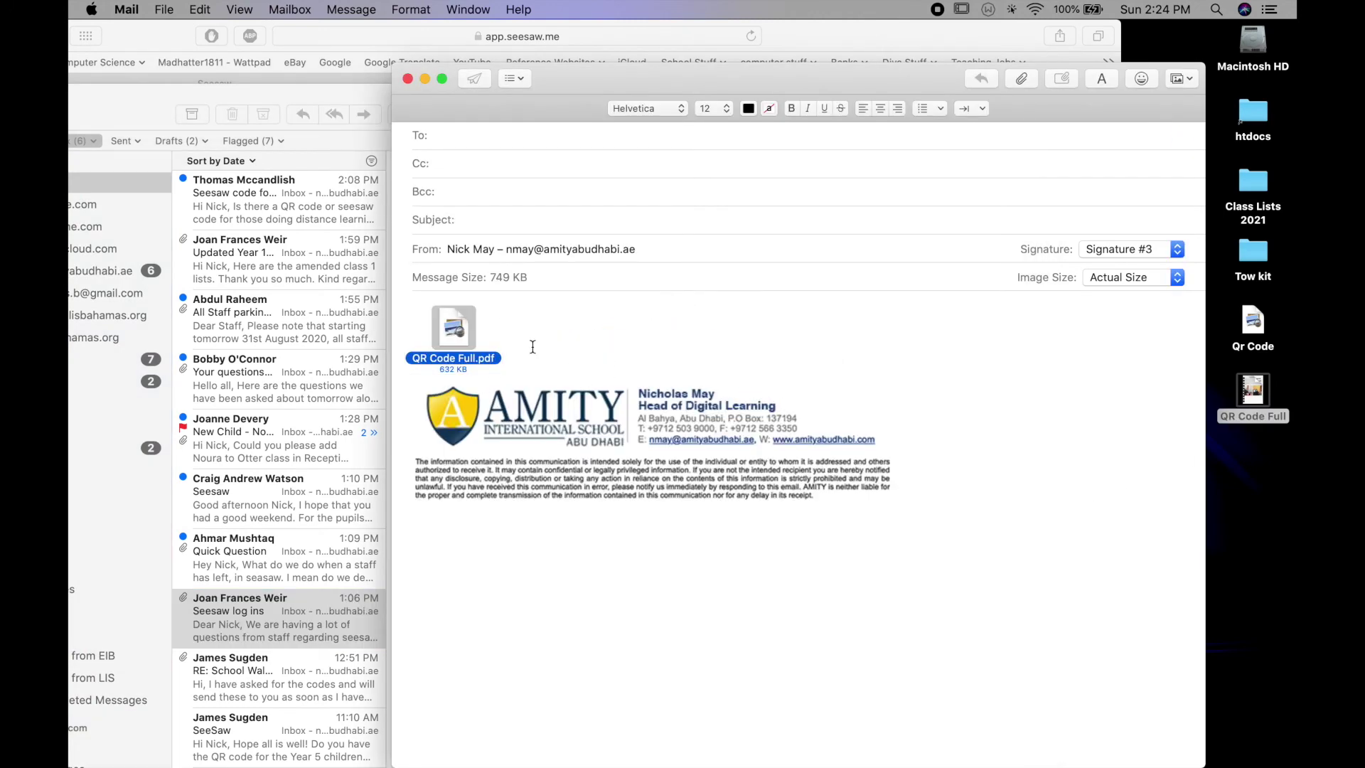
{"action": "left_click", "coordinate": [521, 314]}
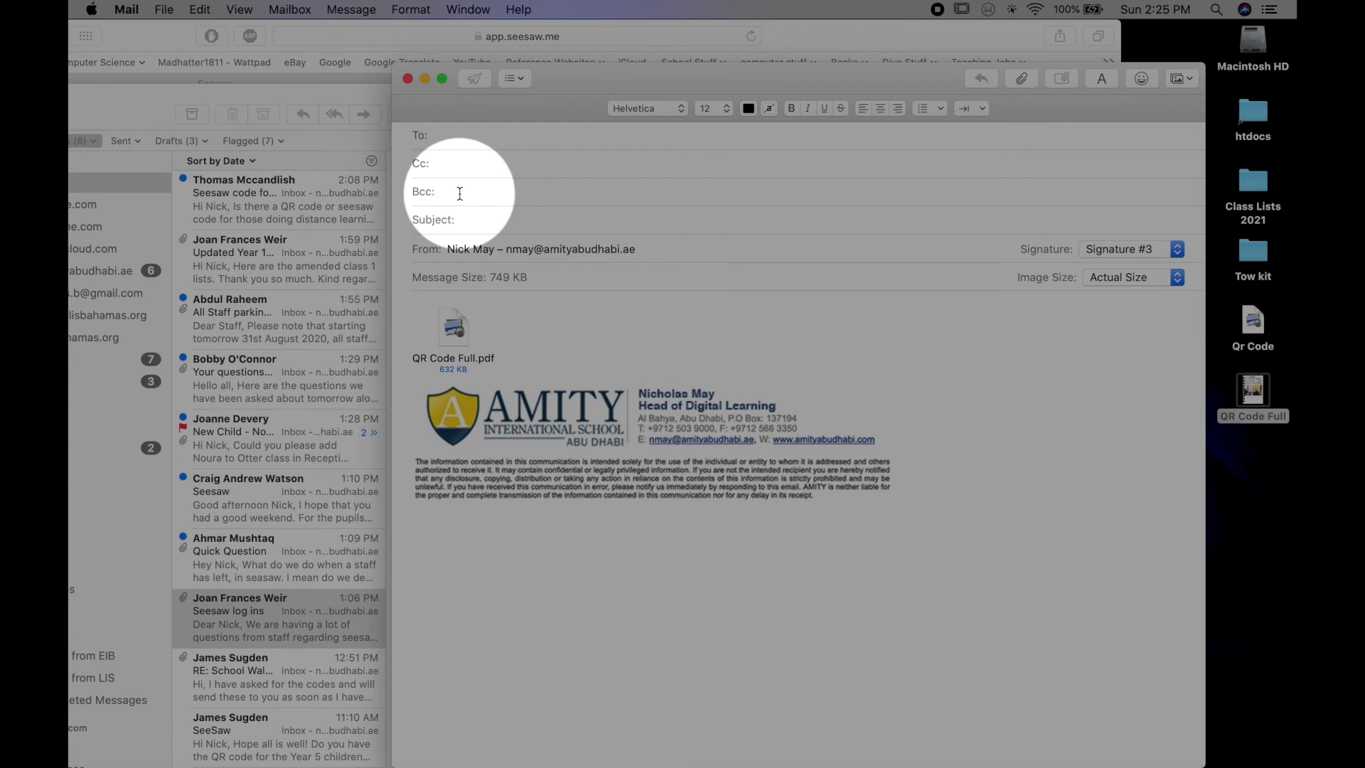
Set the message's subject to "Seesaw QR Code" and close the message without saving a draft
{"action": "left_click", "coordinate": [476, 222]}
{"action": "type", "text": "Seesaw"}
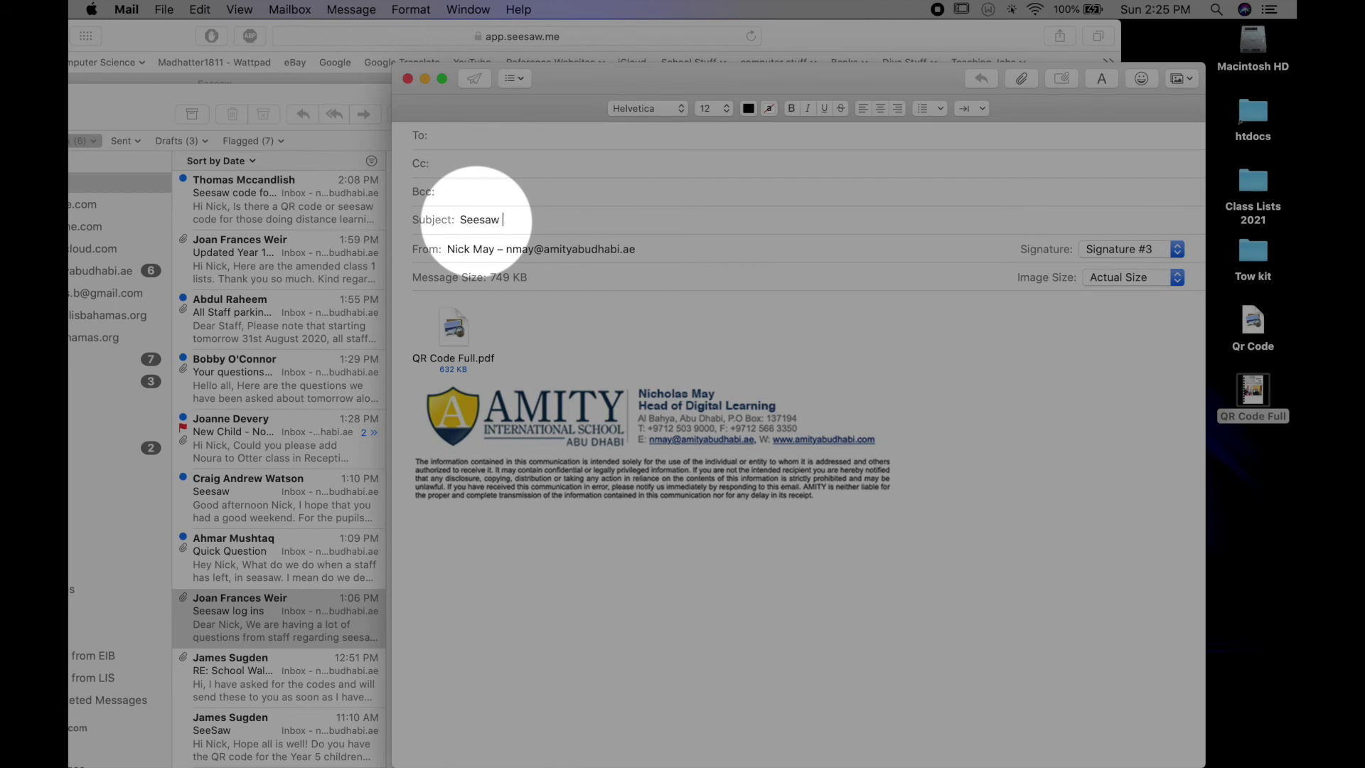
{"action": "type", "text": " QR Code"}
{"action": "left_click", "coordinate": [441, 136]}
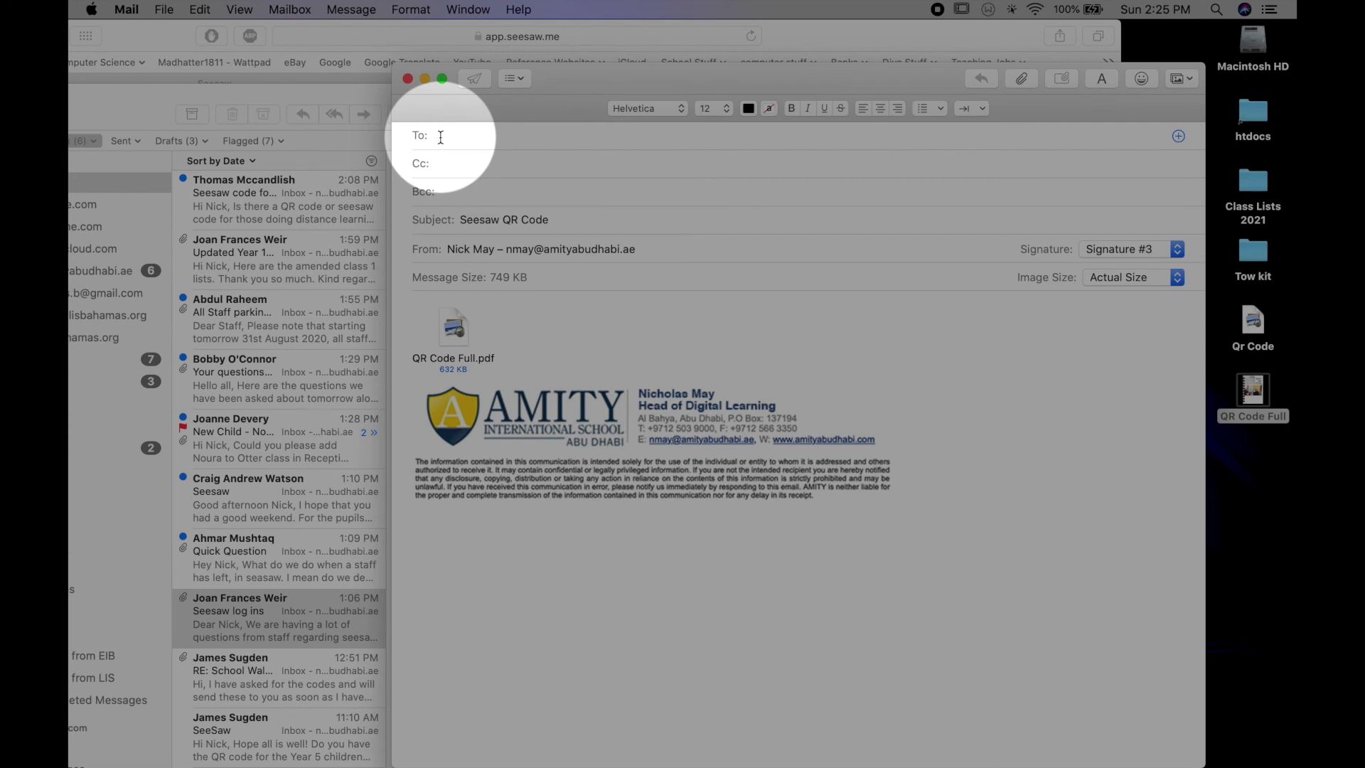
{"action": "left_click", "coordinate": [408, 79]}
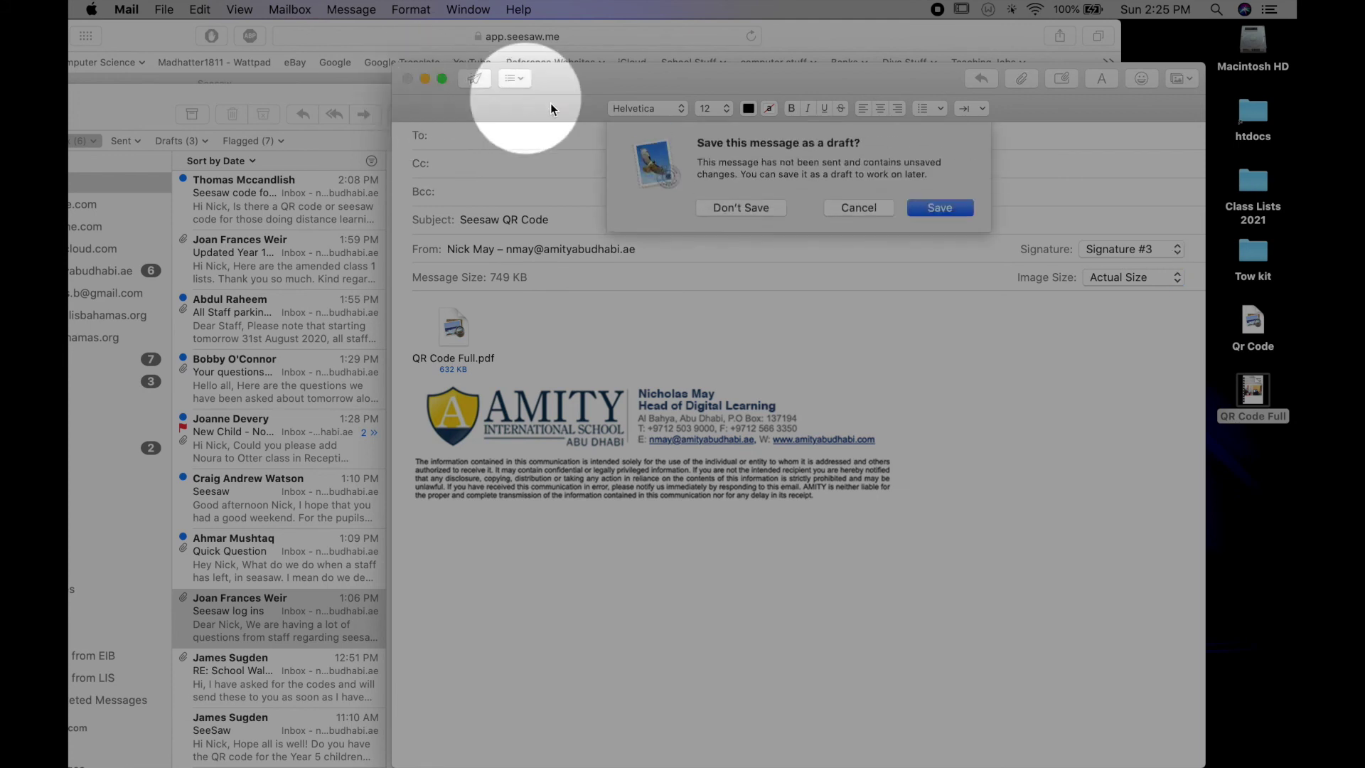
{"action": "left_click", "coordinate": [742, 207]}
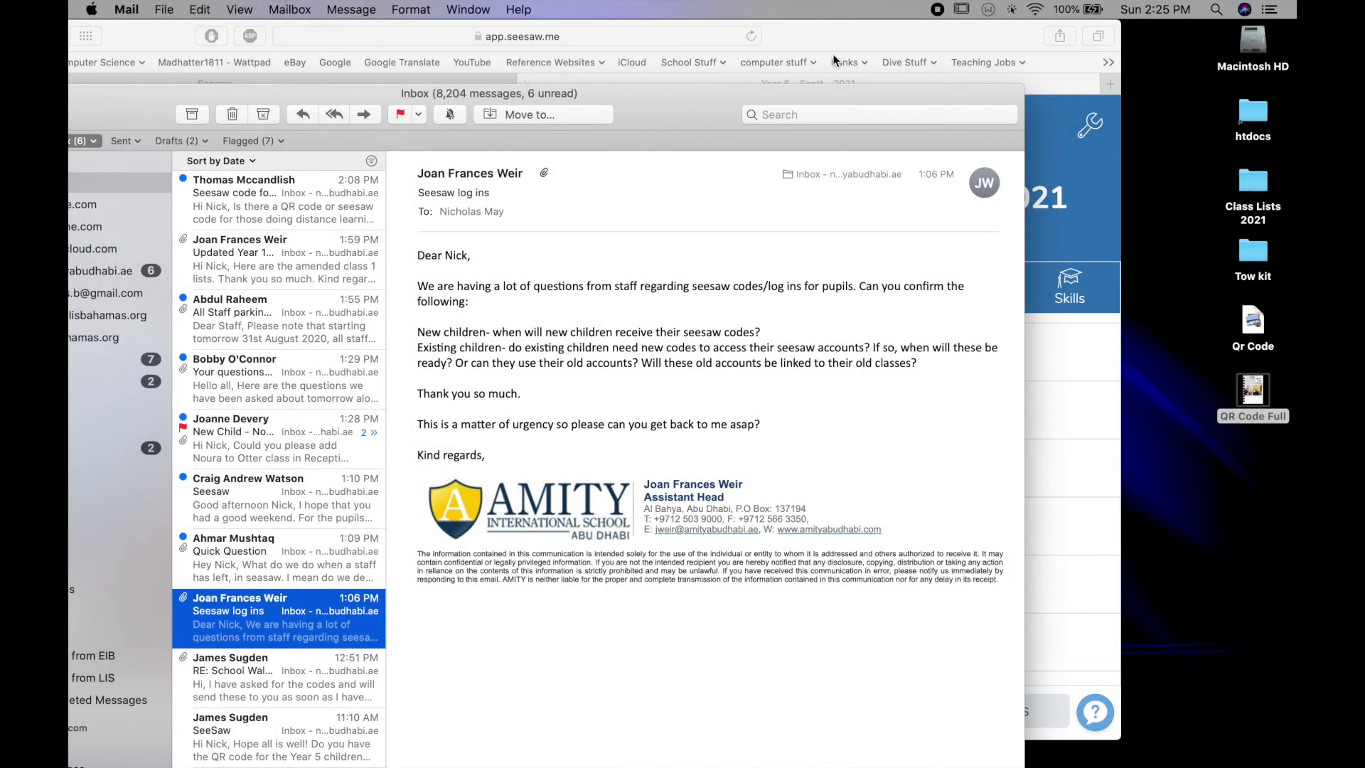
Switch back to the Safari window with the class journal, move it over the Desktop files and reduce its height
{"action": "left_click_drag", "start_coordinate": [828, 34], "coordinate": [976, 31]}
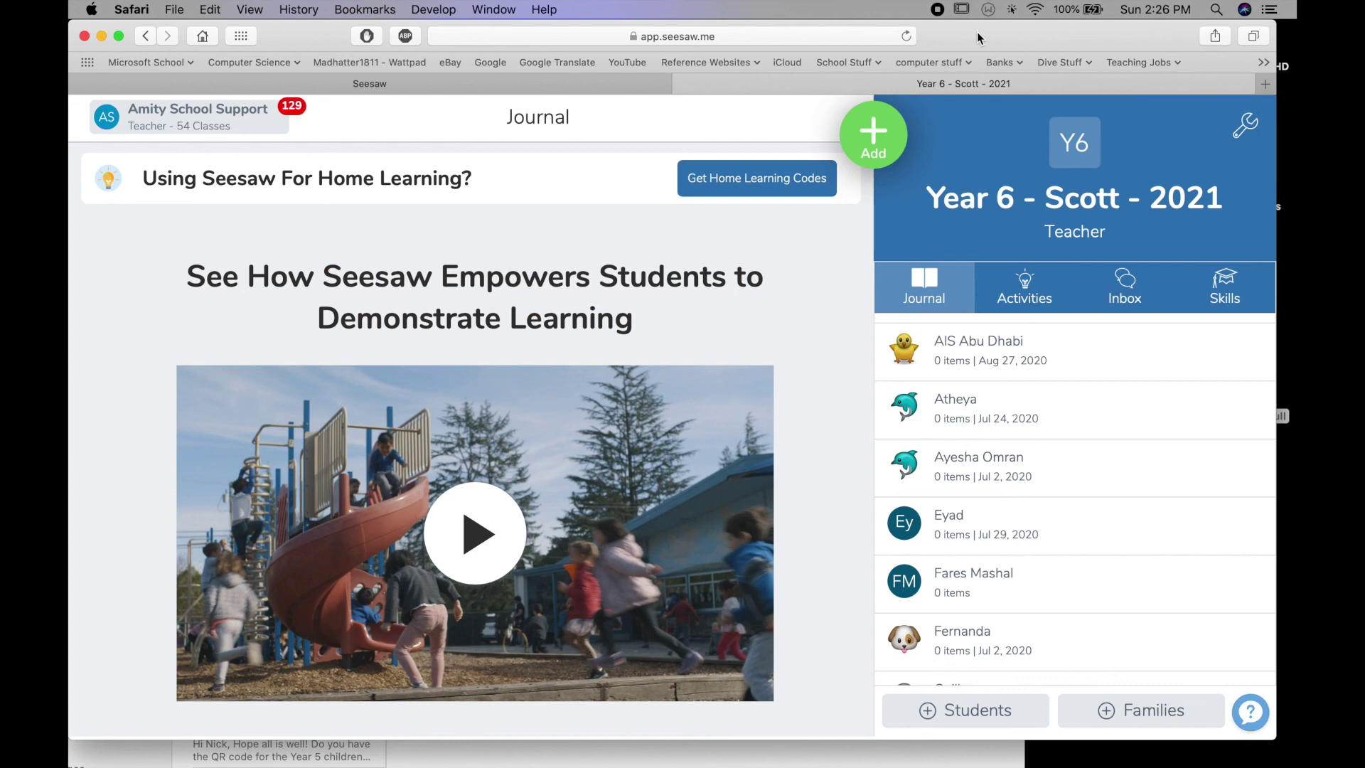
{"action": "left_click_drag", "start_coordinate": [1275, 740], "coordinate": [1278, 635]}
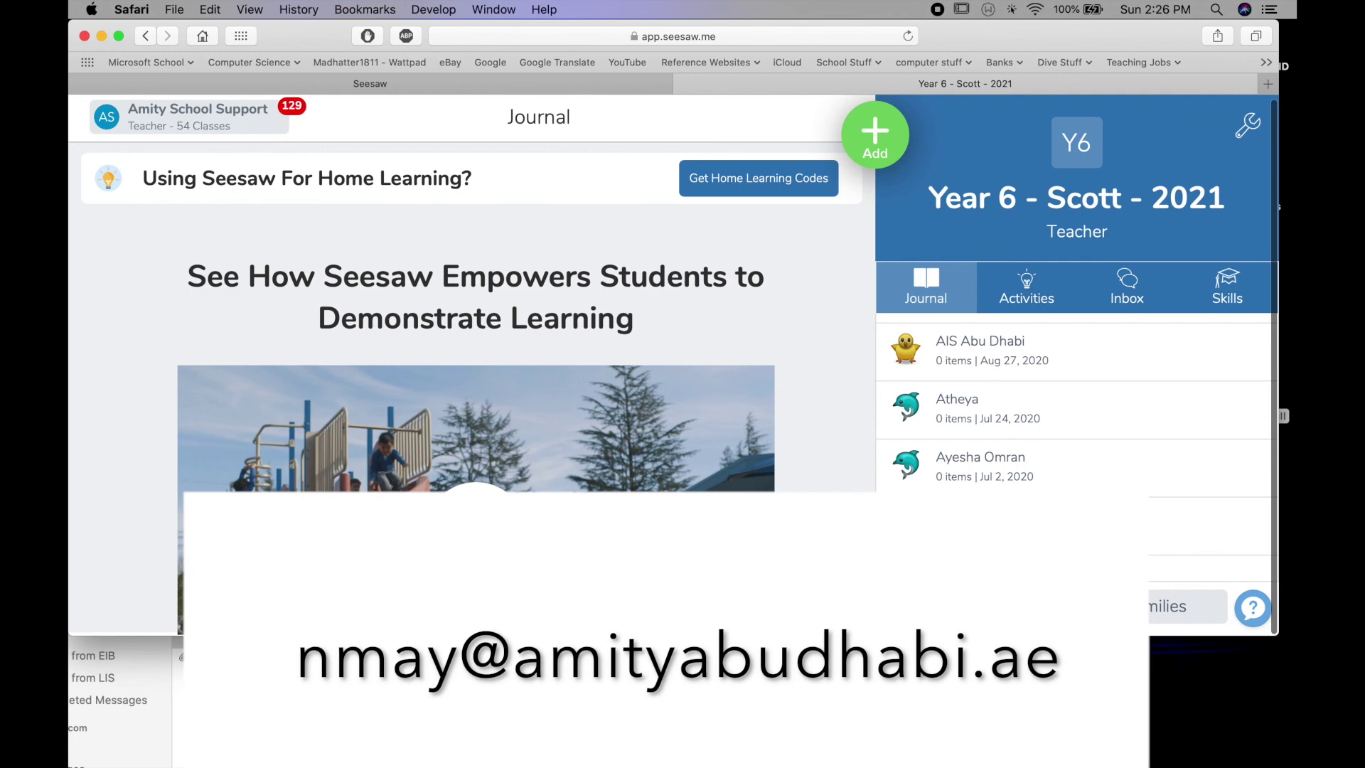